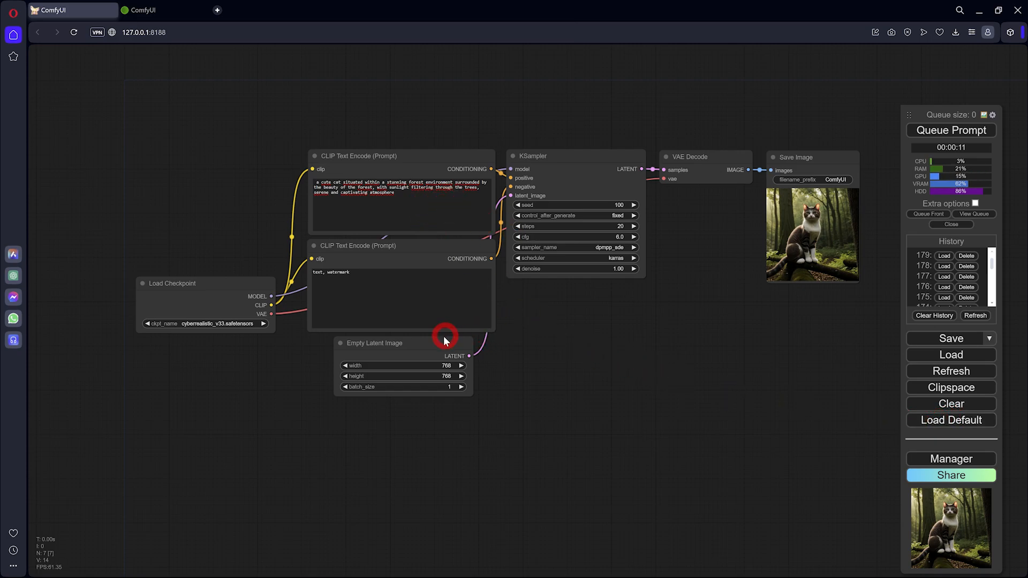
Reposition the Empty Latent Image, Load Checkpoint and positive prompt nodes to space out the base workflow
drag(444, 336, 474, 344)
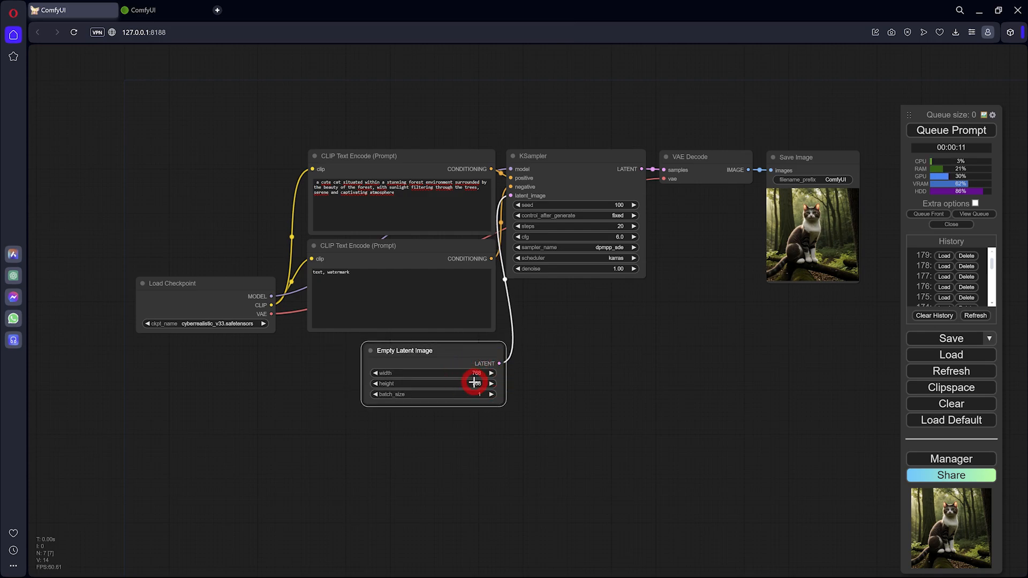
drag(222, 284, 217, 276)
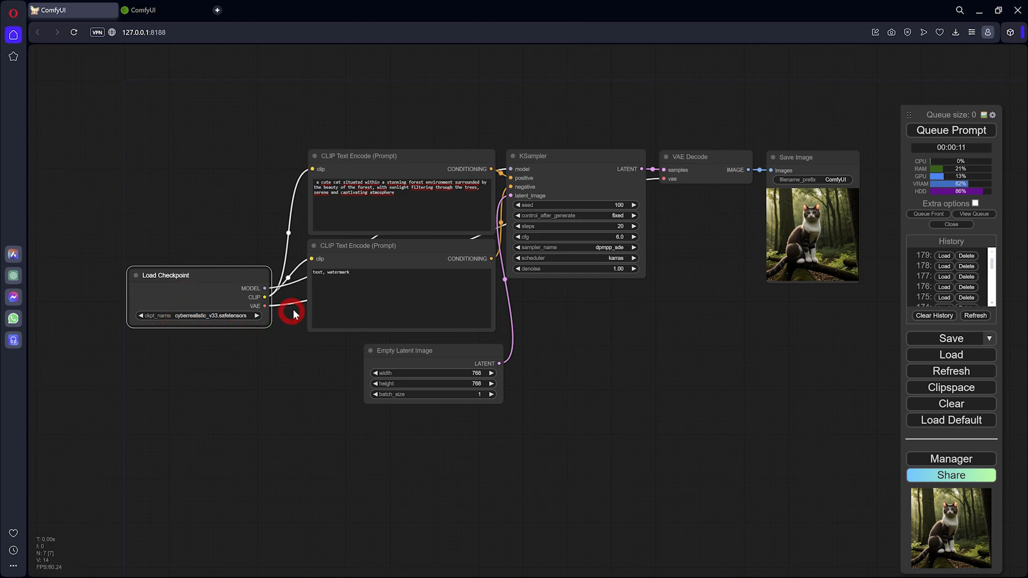
drag(349, 156, 342, 153)
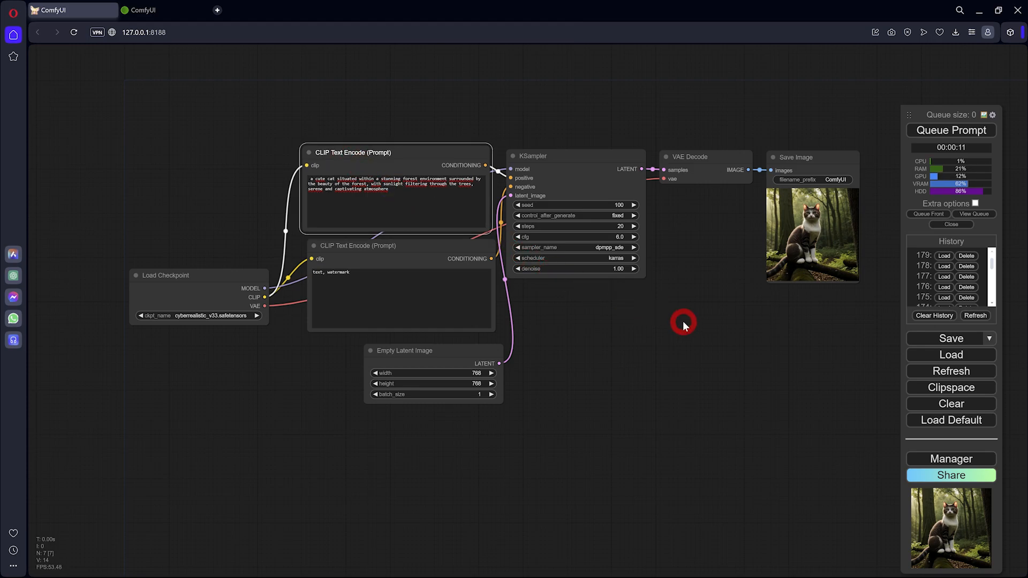
Examine the generated cat image in the Save Image node and the KSampler settings that produced it
drag(683, 321, 513, 314)
scroll(503, 221, up, 6)
drag(510, 222, 367, 237)
scroll(548, 247, up, 6)
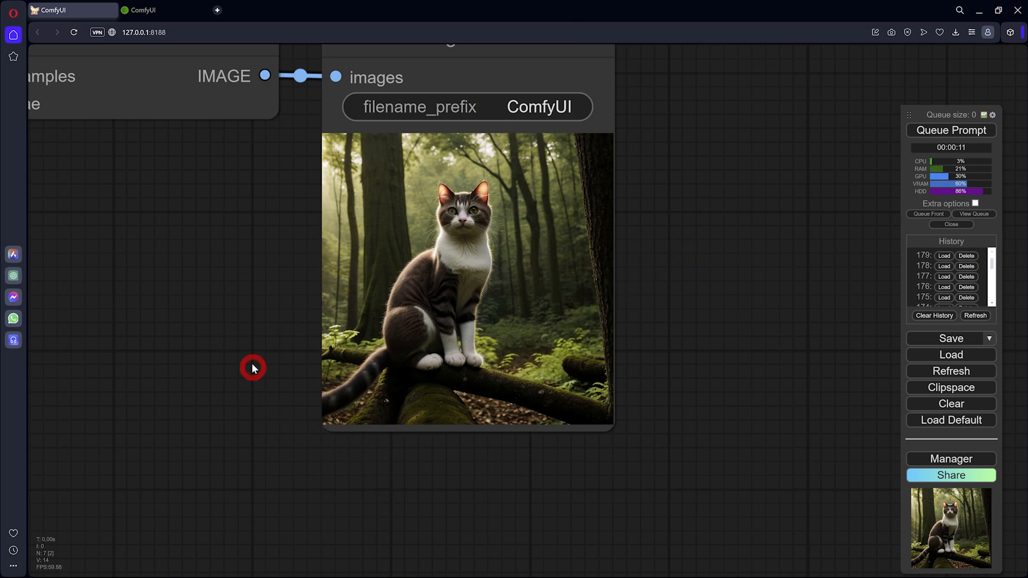
scroll(253, 367, down, 5)
scroll(408, 408, up, 5)
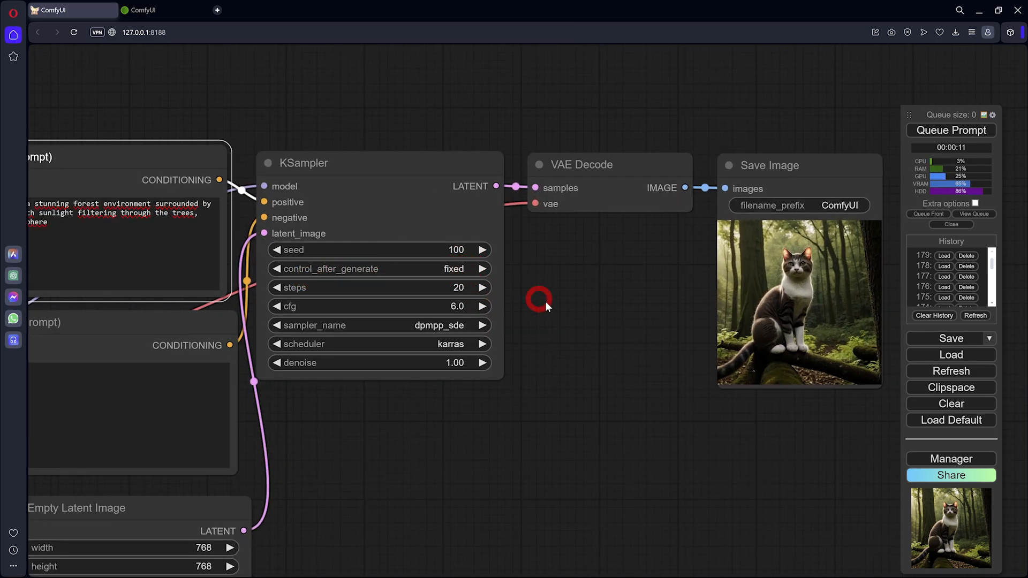
scroll(541, 300, down, 6)
click(656, 318)
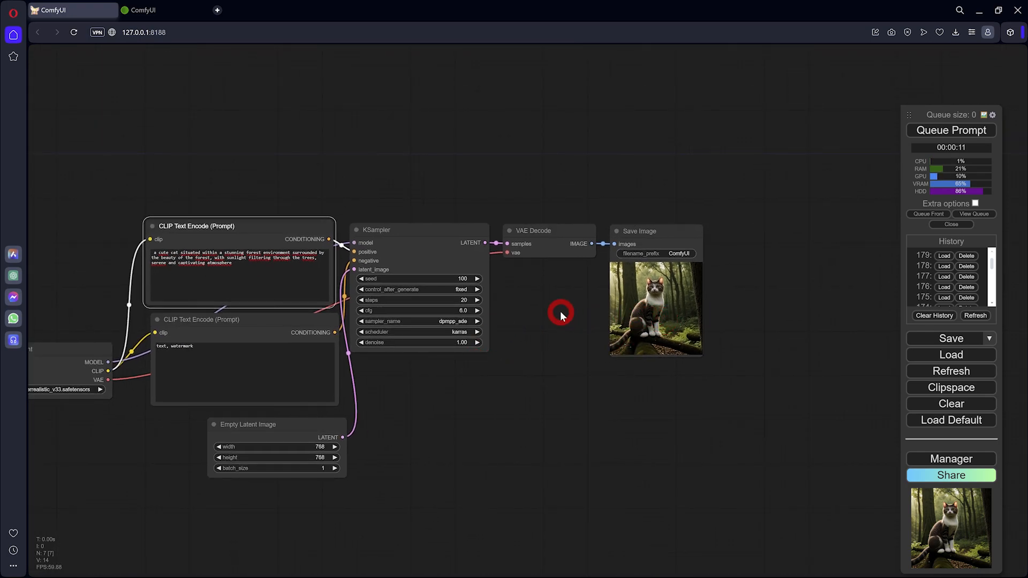
scroll(560, 315, down, 2)
drag(554, 313, 433, 326)
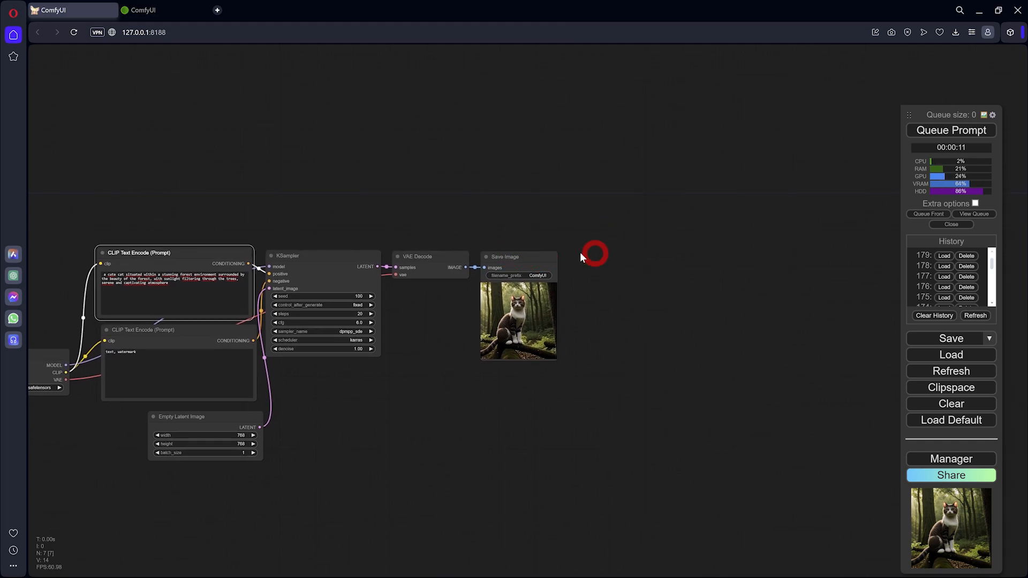
Move the Save Image node slightly farther from the VAE Decode node
mouse_move(523, 257)
mouse_down()
mouse_move(530, 248)
mouse_move(527, 256)
mouse_up()
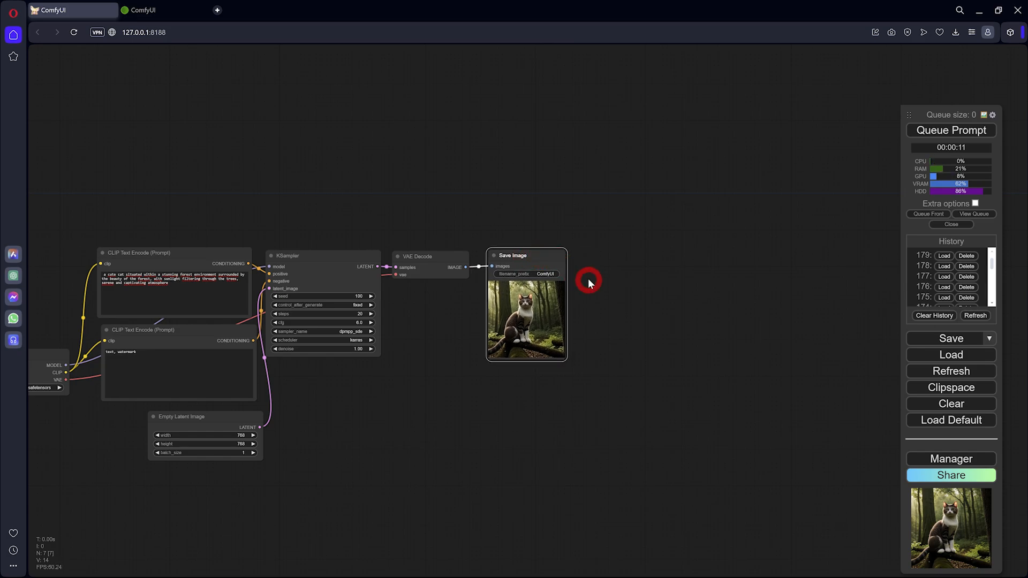
scroll(588, 278, up, 6)
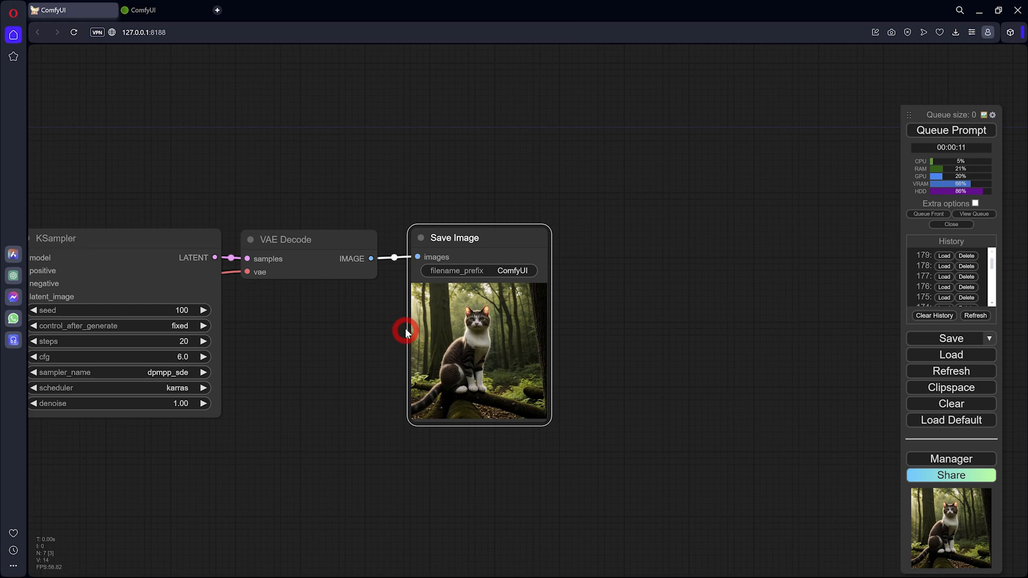
scroll(410, 320, down, 3)
drag(468, 257, 473, 257)
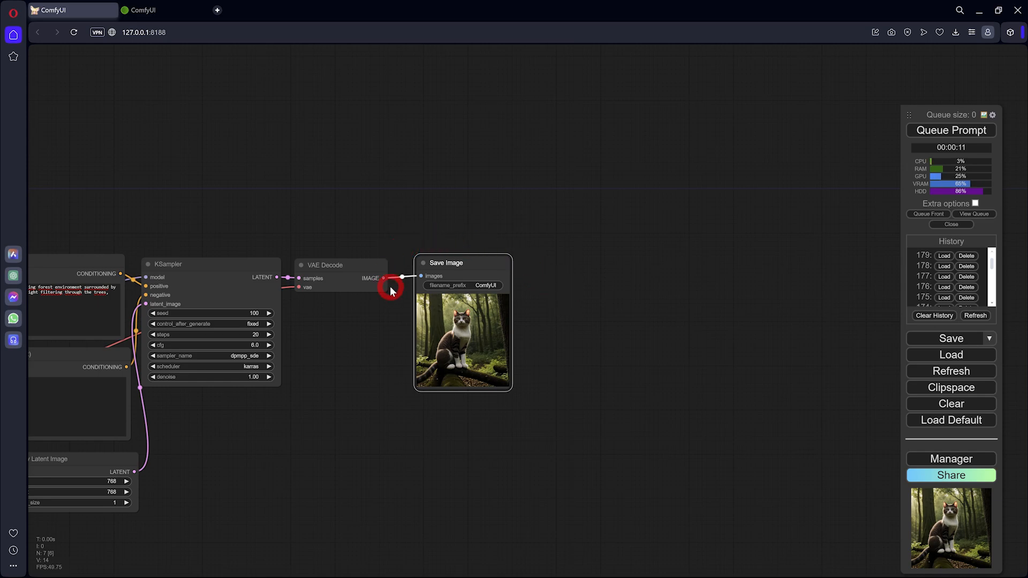
Add a Pad Image for Outpainting node fed by the VAE Decode image output, finding it by searching for "pad"
drag(384, 280, 559, 219)
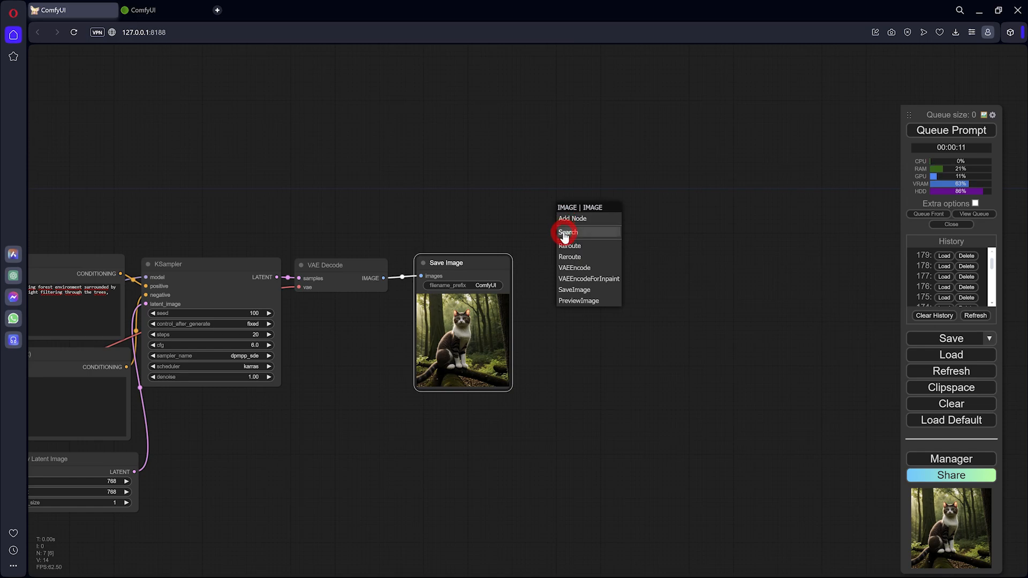
click(566, 233)
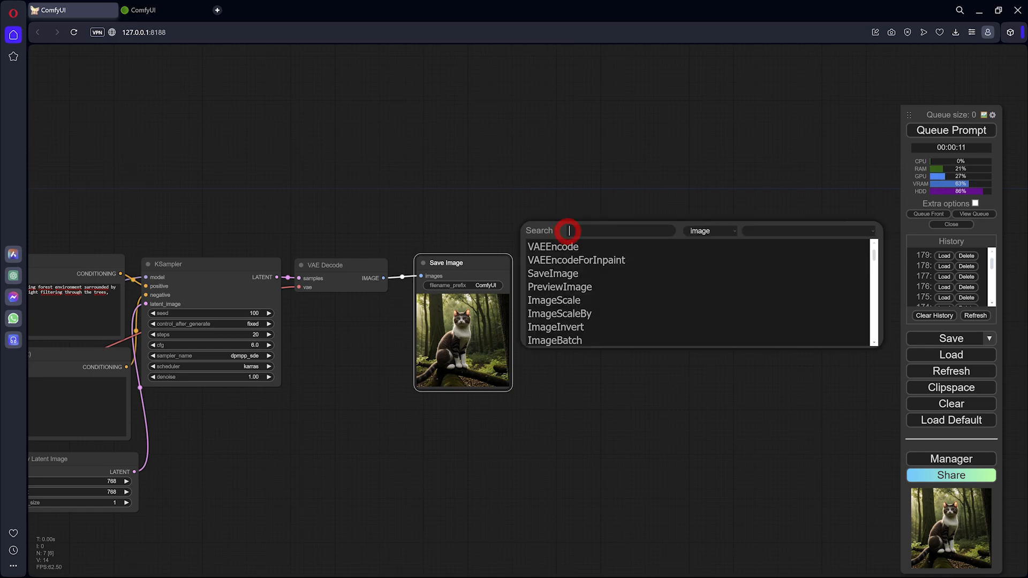
text(pad)
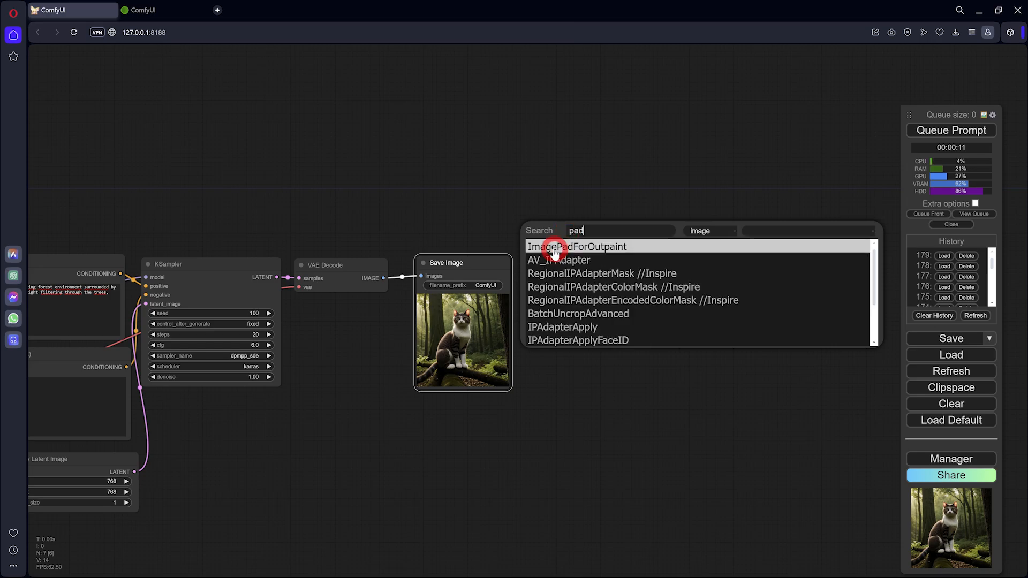
click(653, 254)
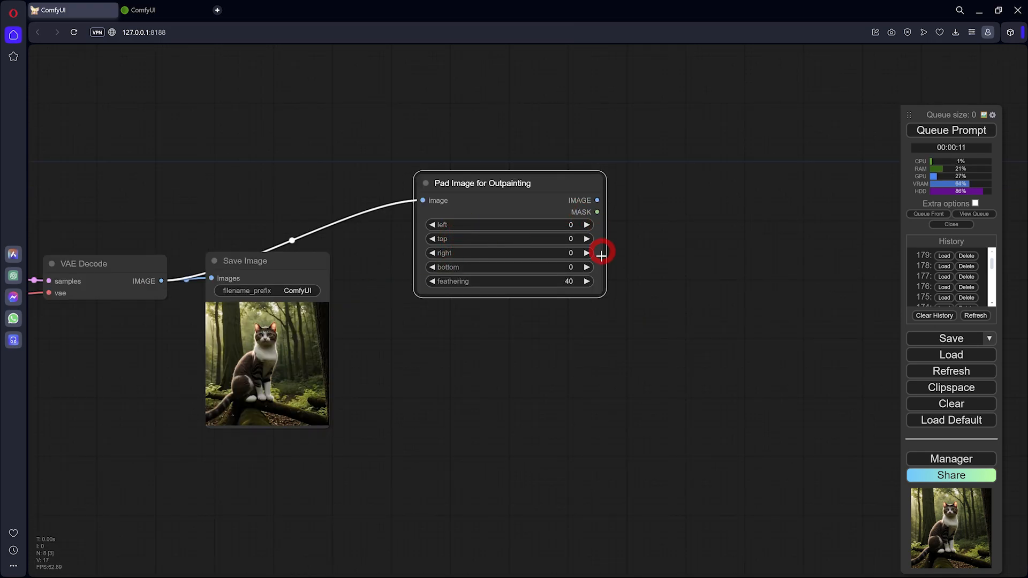
Set the outpainting pad node's left padding to 768/2 and its right padding to 384
click(574, 224)
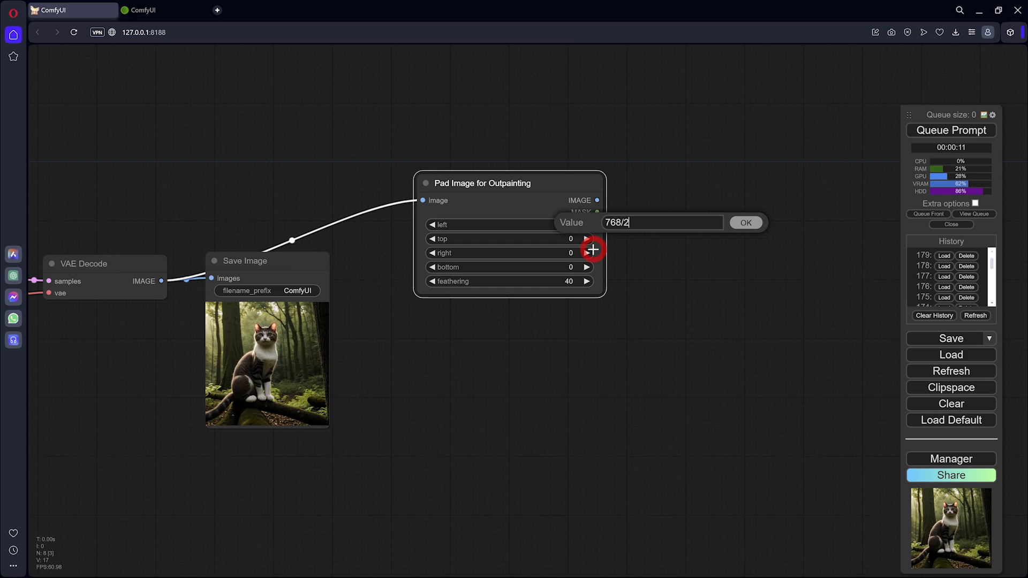
key(Return)
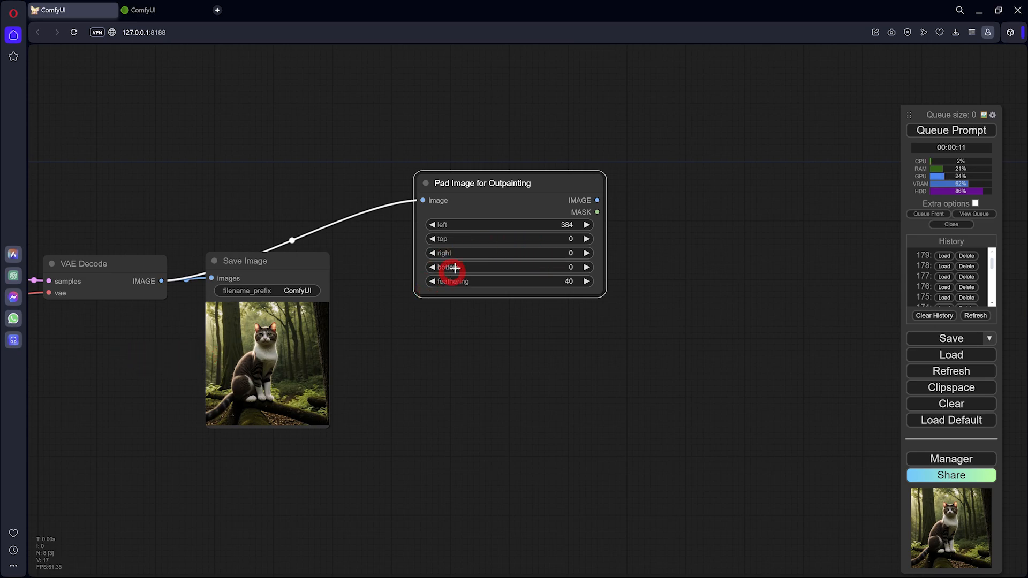
click(571, 253)
text(384)
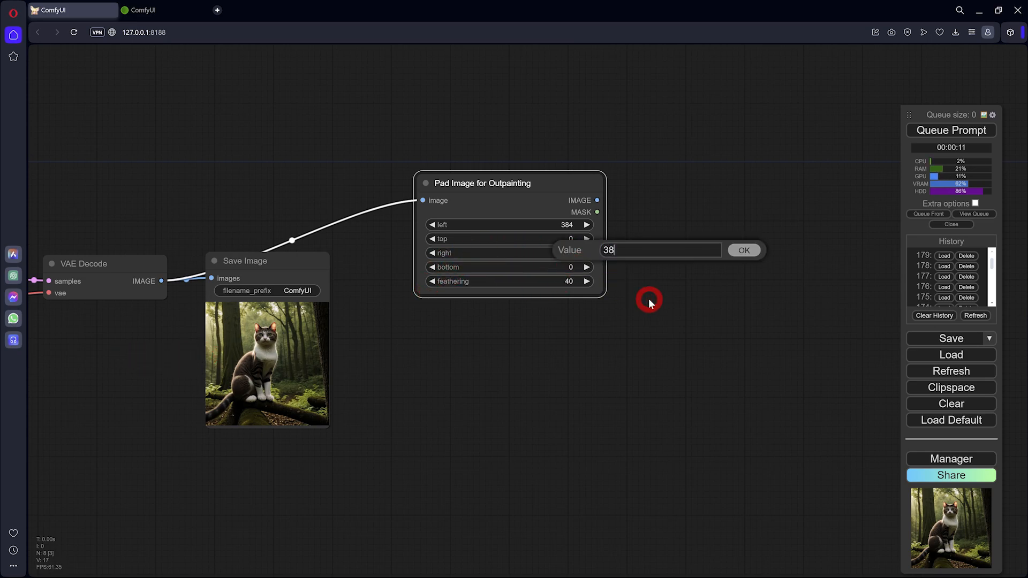
key(Return)
Add a VAE Encode (for Inpainting) node fed by the padded image output
scroll(600, 289, down, 2)
drag(575, 296, 503, 302)
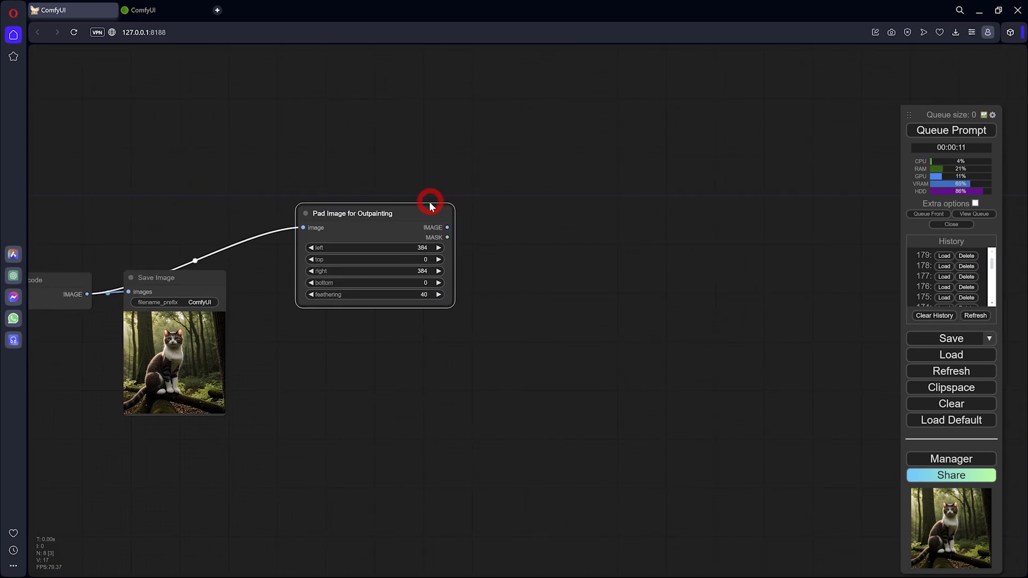
drag(447, 227, 536, 228)
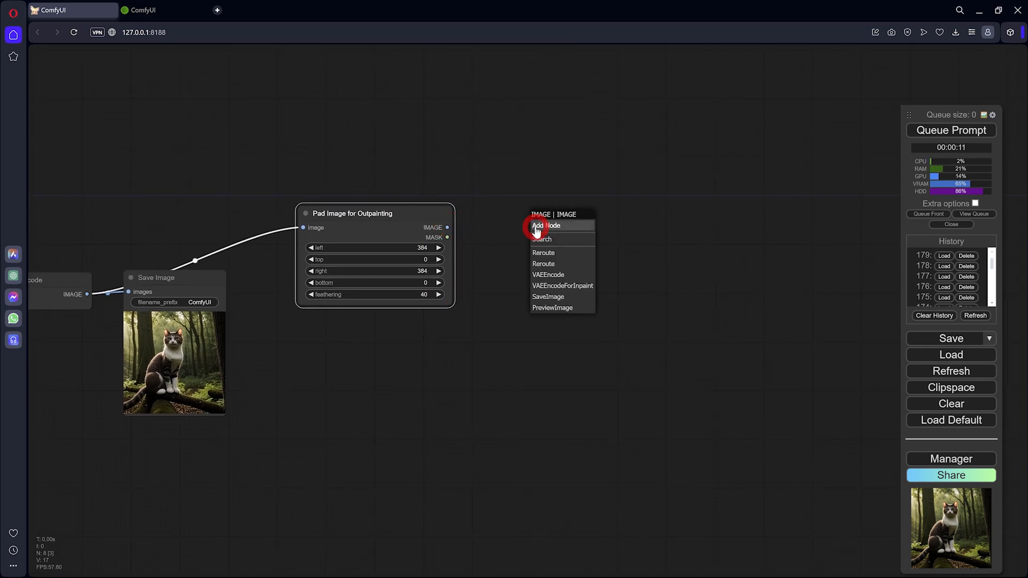
click(559, 287)
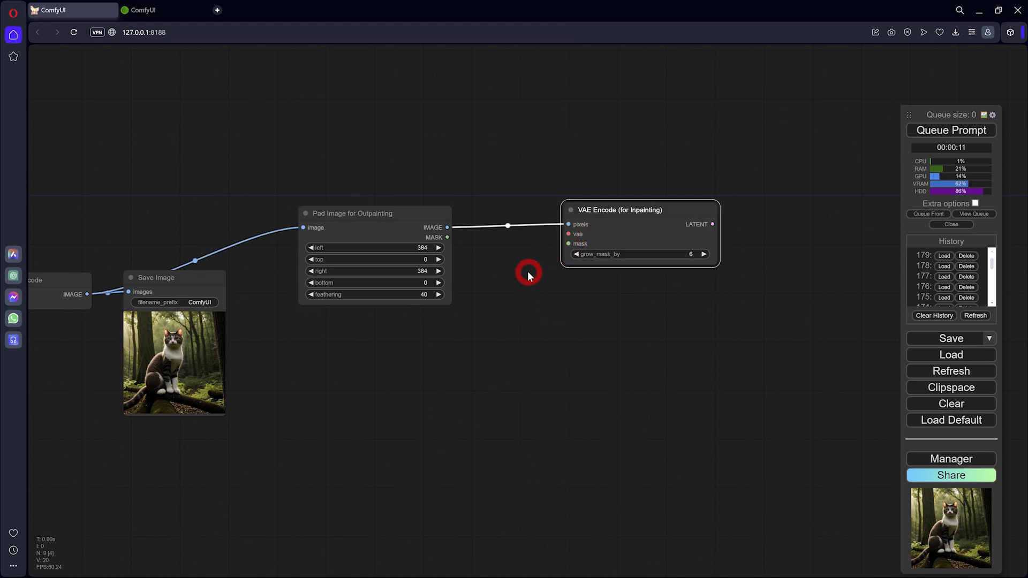
Connect the checkpoint's VAE and the pad node's mask to the matching inputs of VAE Encode (for Inpainting)
scroll(526, 270, down, 6)
drag(392, 355, 544, 332)
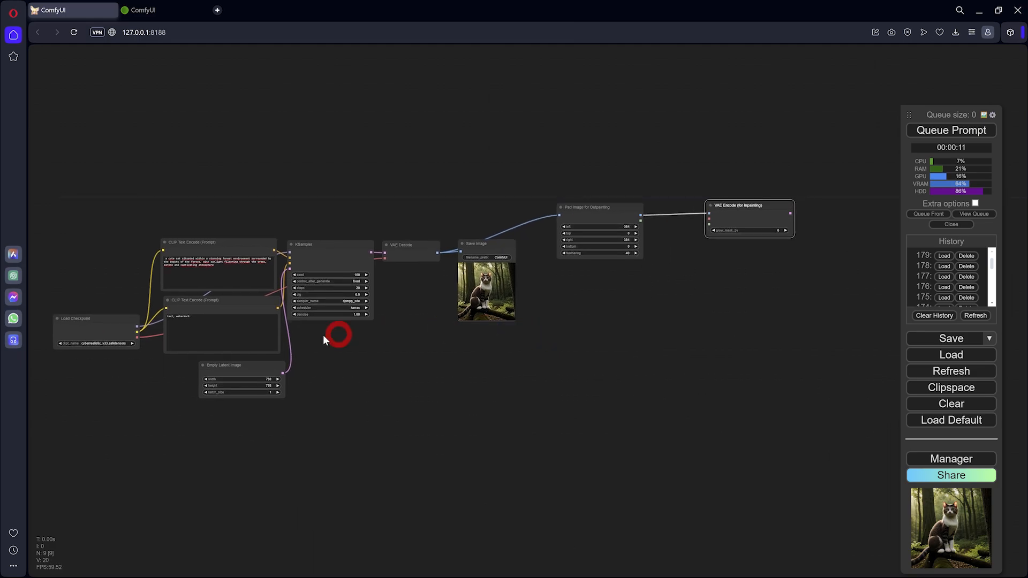
drag(143, 344, 709, 220)
scroll(705, 260, up, 8)
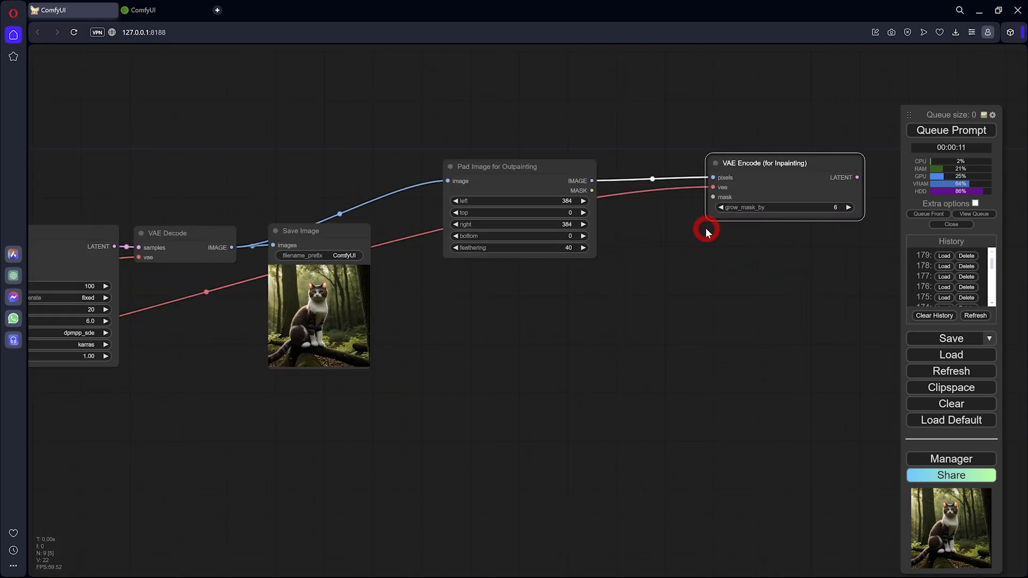
drag(579, 183, 715, 190)
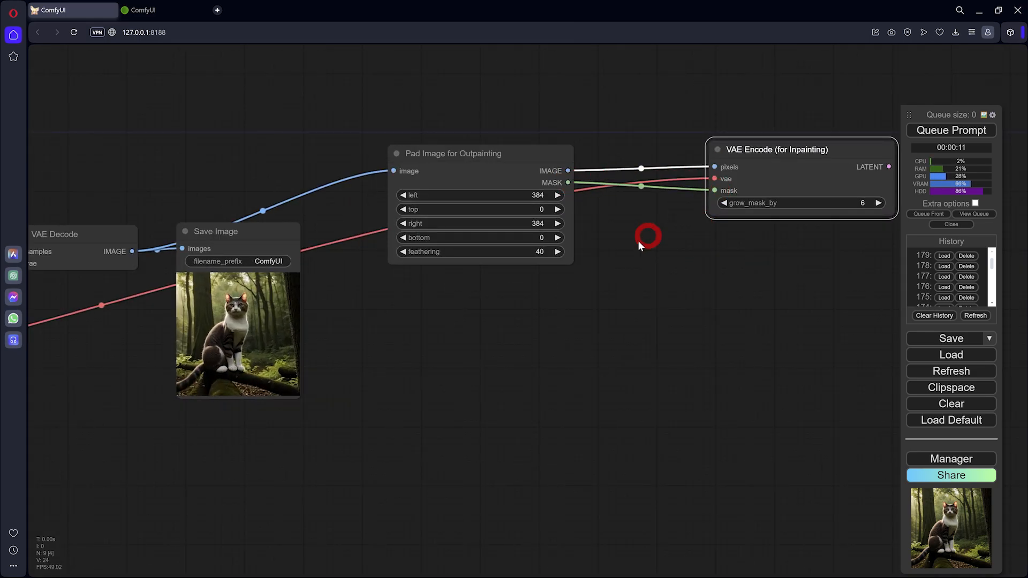
Add a second KSampler fed by the inpainting encoder's latent output and place it above and beyond that encoder
scroll(640, 246, up, 4)
drag(651, 261, 474, 298)
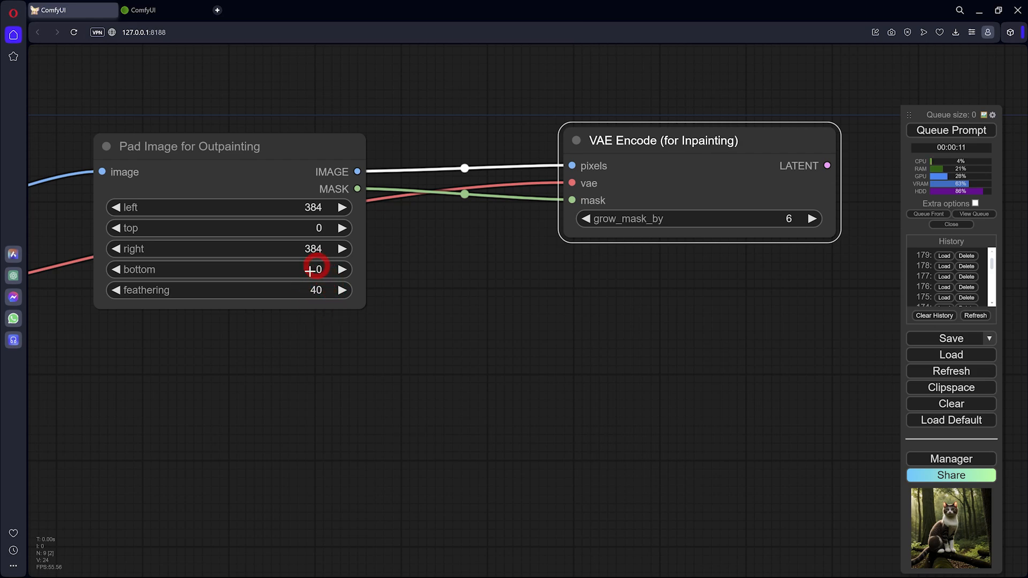
scroll(484, 293, down, 6)
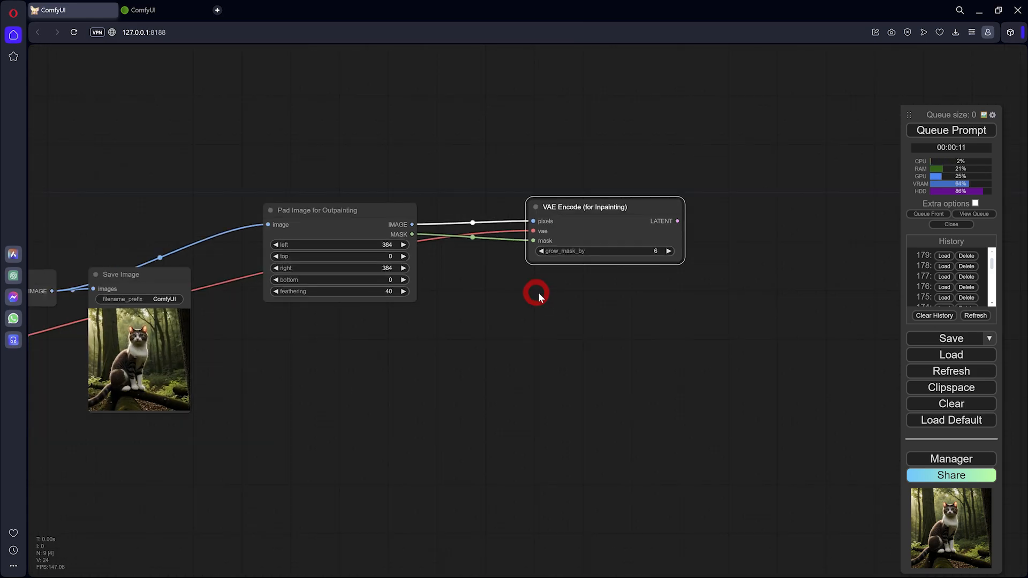
drag(538, 294, 401, 343)
drag(492, 285, 542, 272)
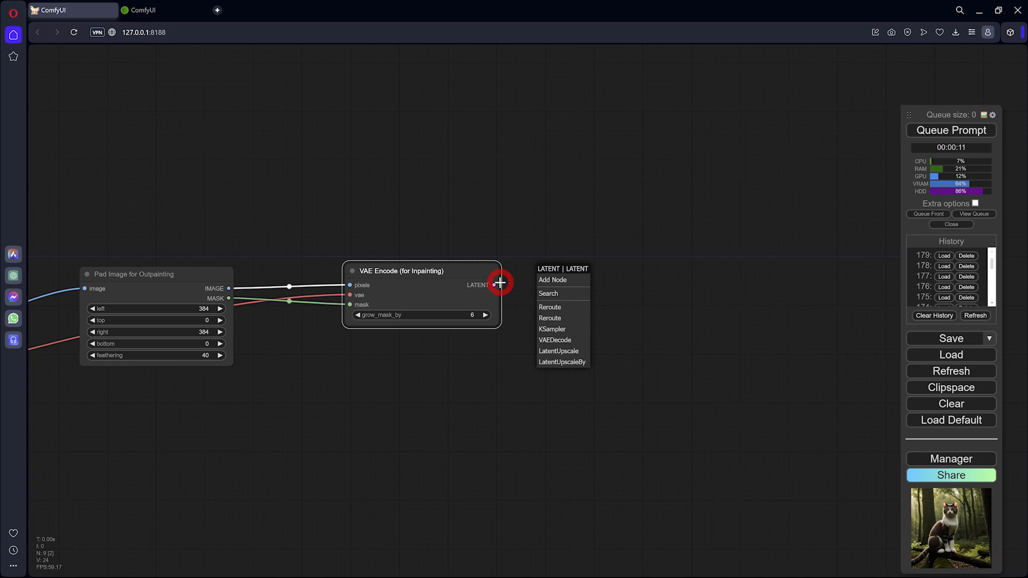
click(552, 329)
drag(603, 231, 593, 143)
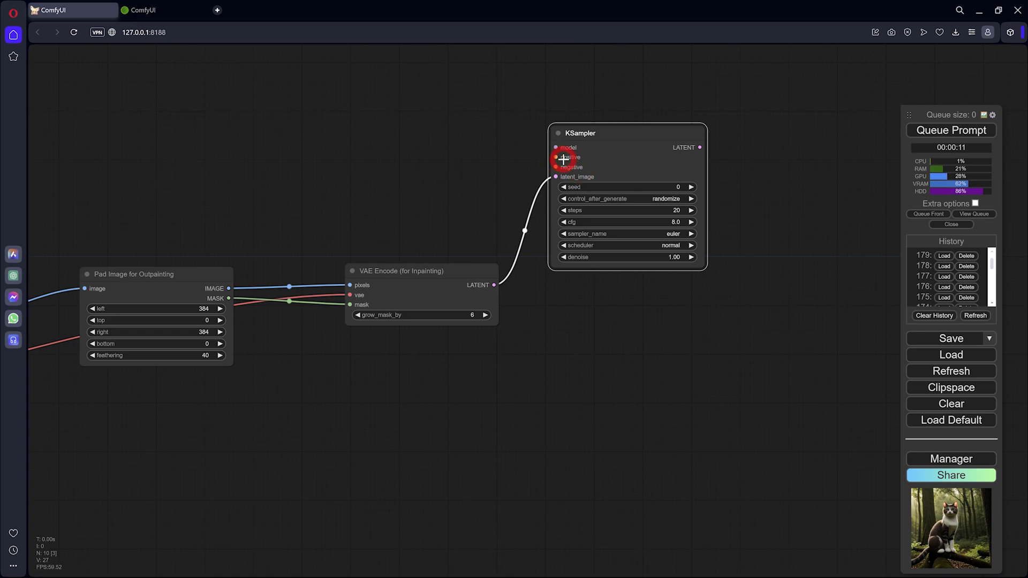
Duplicate the positive prompt node, place the copy above the pad node, and connect its conditioning to the second KSampler's positive input
scroll(308, 284, down, 3)
drag(319, 338, 528, 313)
scroll(249, 366, up, 7)
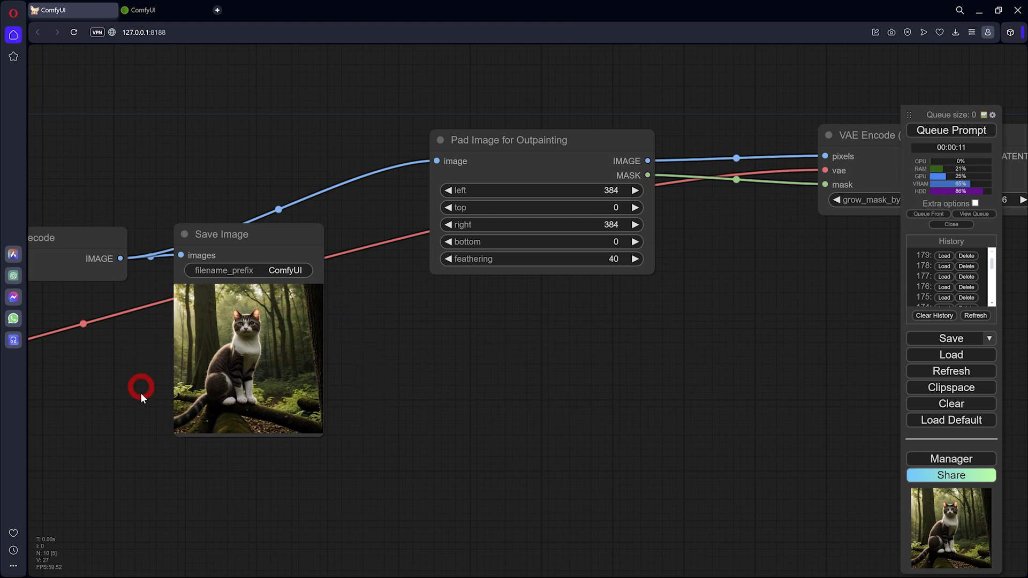
scroll(330, 417, down, 11)
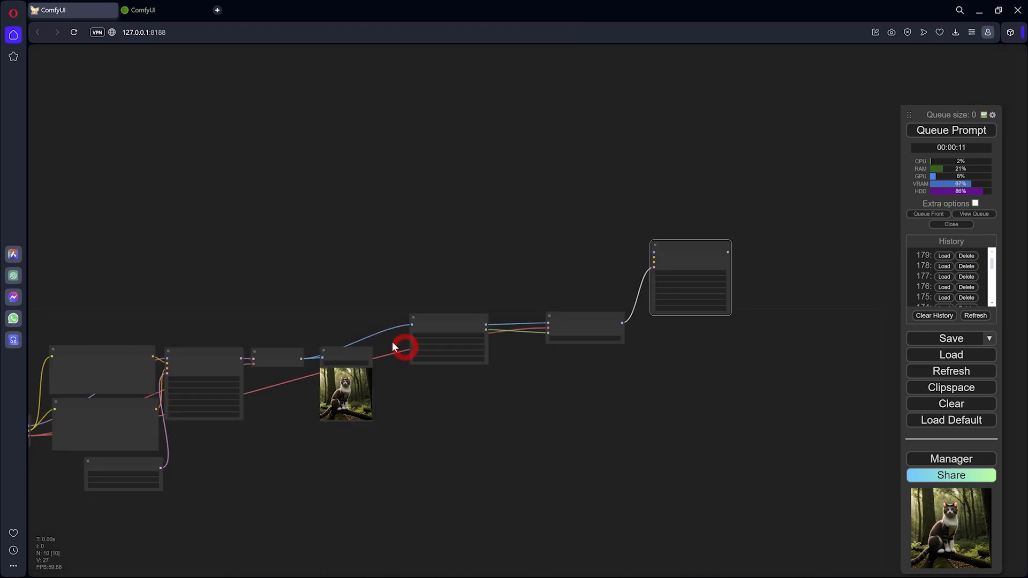
drag(321, 286, 420, 239)
scroll(224, 307, up, 7)
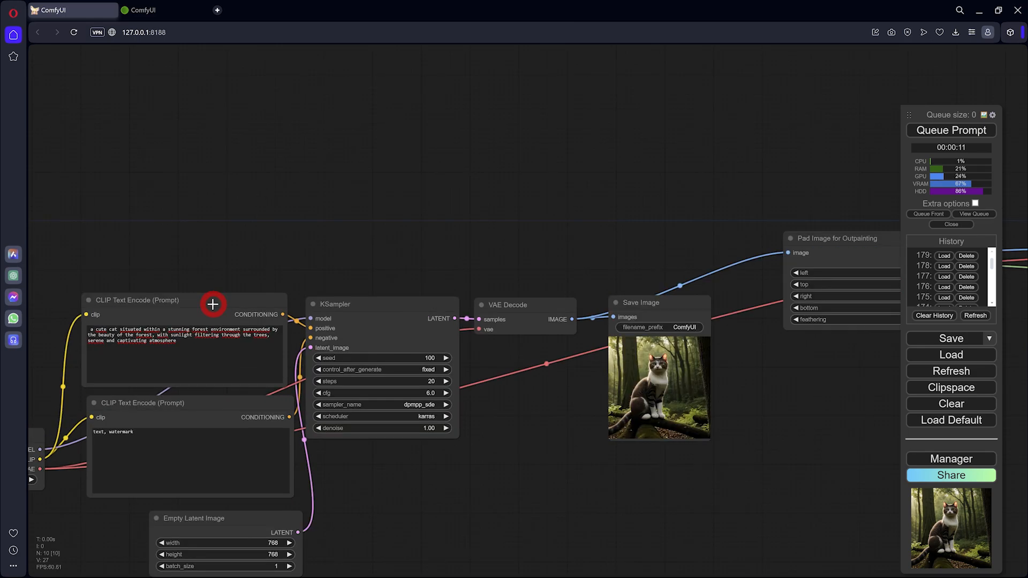
drag(212, 301, 694, 94)
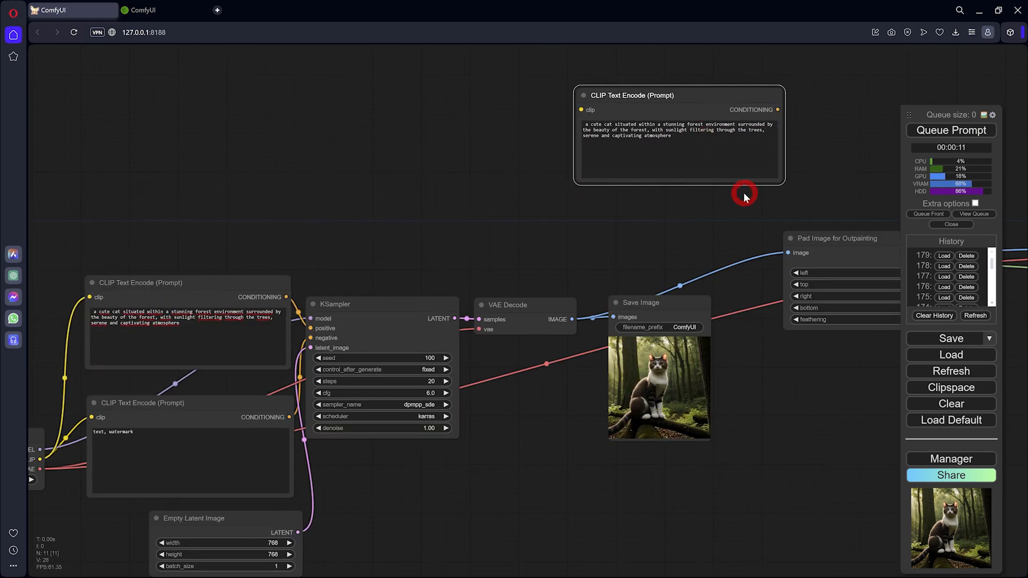
drag(574, 177, 823, 207)
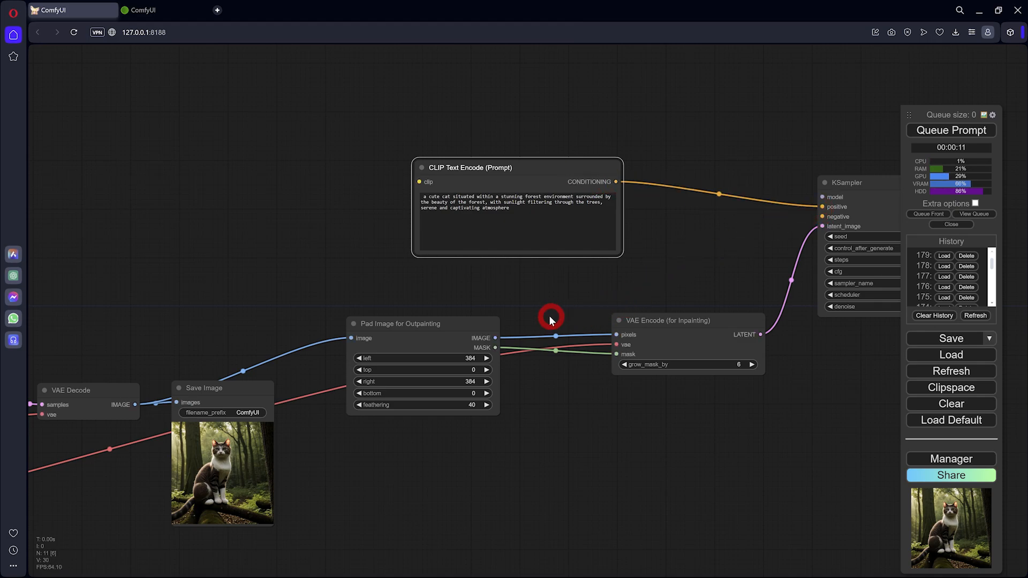
Connect the original negative prompt's conditioning to the second KSampler's negative input
scroll(550, 317, down, 1)
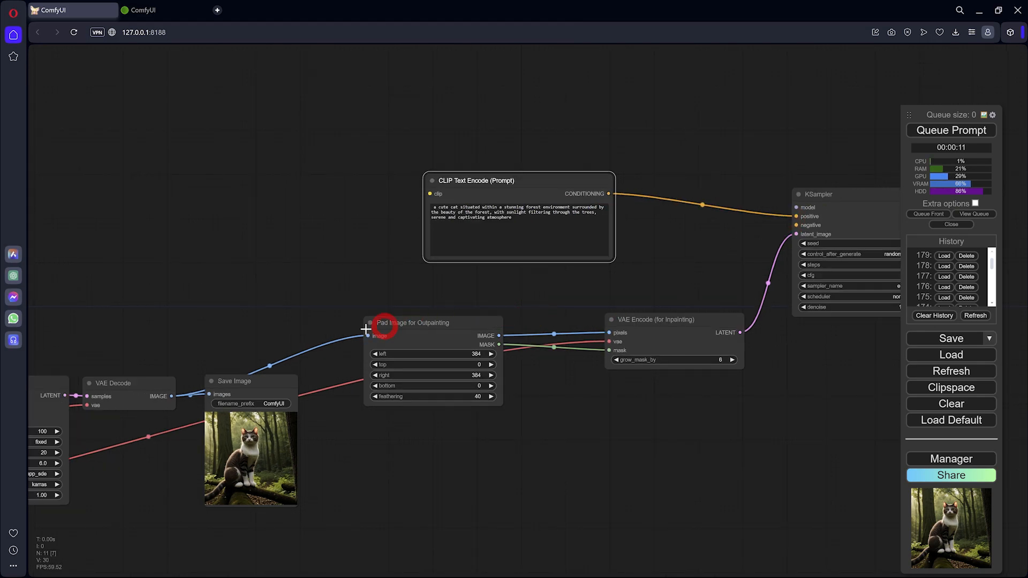
drag(300, 335, 422, 264)
scroll(338, 298, down, 1)
scroll(337, 298, down, 1)
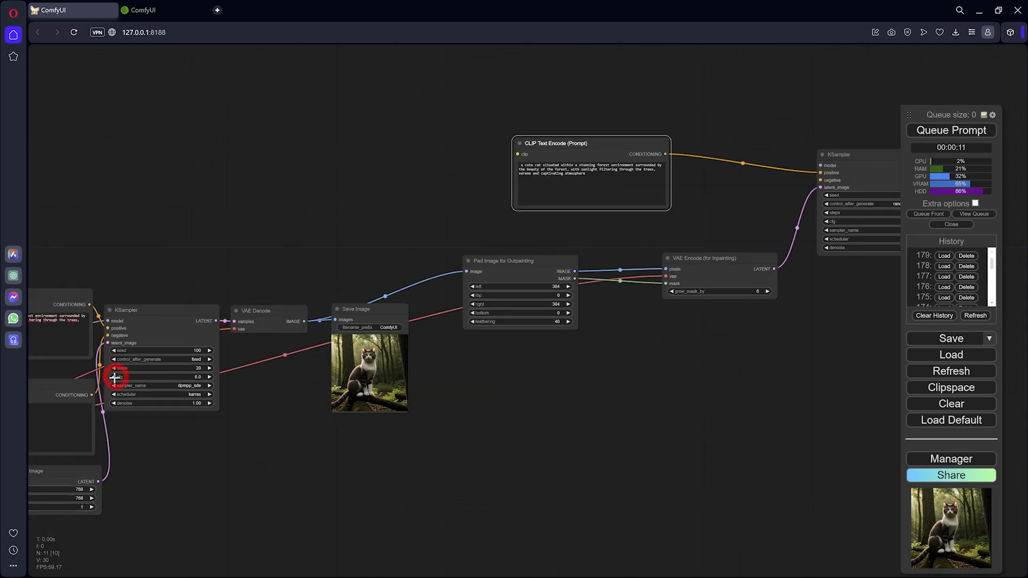
drag(91, 395, 782, 203)
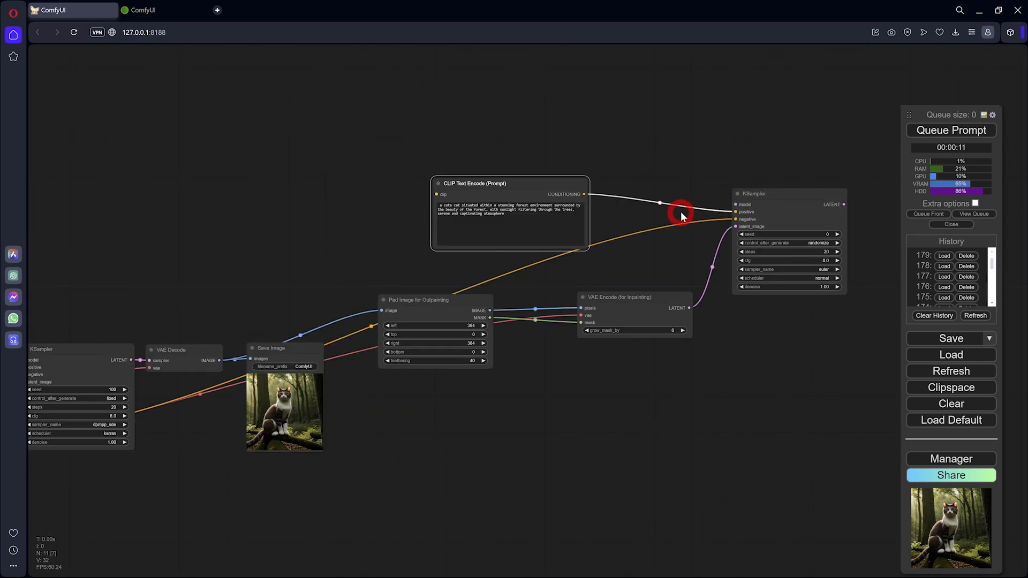
Duplicate the original Load Checkpoint node and place the copy ahead of the outpainting stage's prompt node
scroll(681, 214, up, 3)
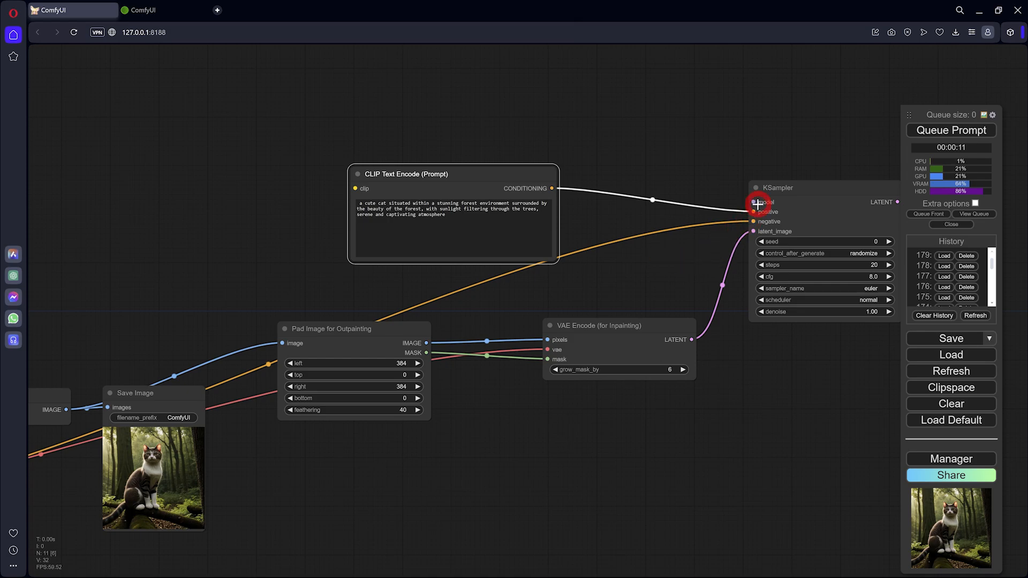
scroll(156, 234, down, 4)
drag(156, 234, 637, 190)
click(152, 389)
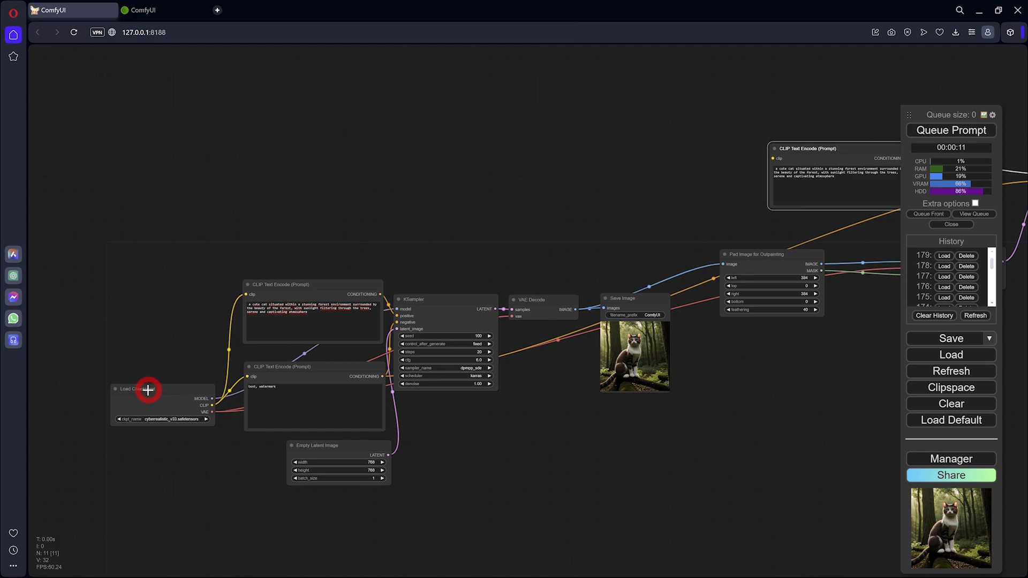
click(148, 391)
key(ctrl+c)
key(ctrl+v)
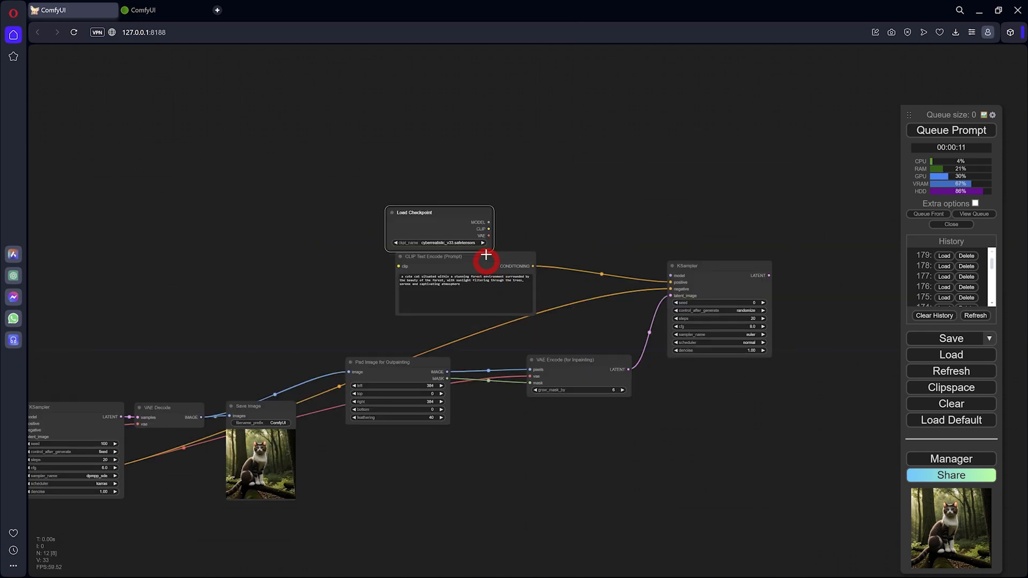
Connect the copied checkpoint's CLIP to the outpainting prompt, VAE to the inpainting encoder, and MODEL to the second KSampler
drag(470, 219, 531, 376)
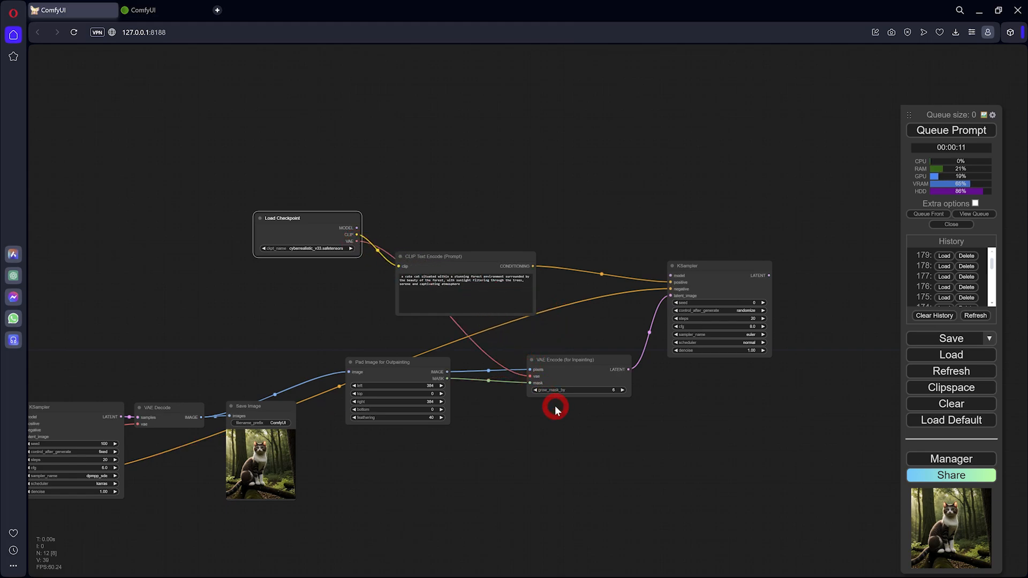
drag(357, 229, 671, 275)
Set the copied checkpoint to cyberrealistic_v33-inpainting.safetensors and widen its node so the full file name fits
scroll(340, 260, up, 5)
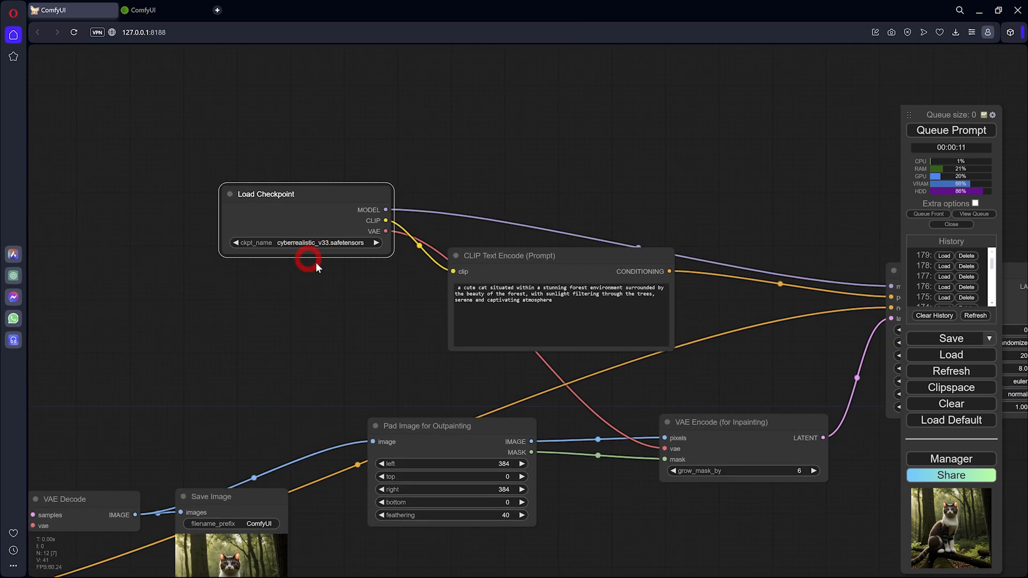
scroll(320, 252, up, 3)
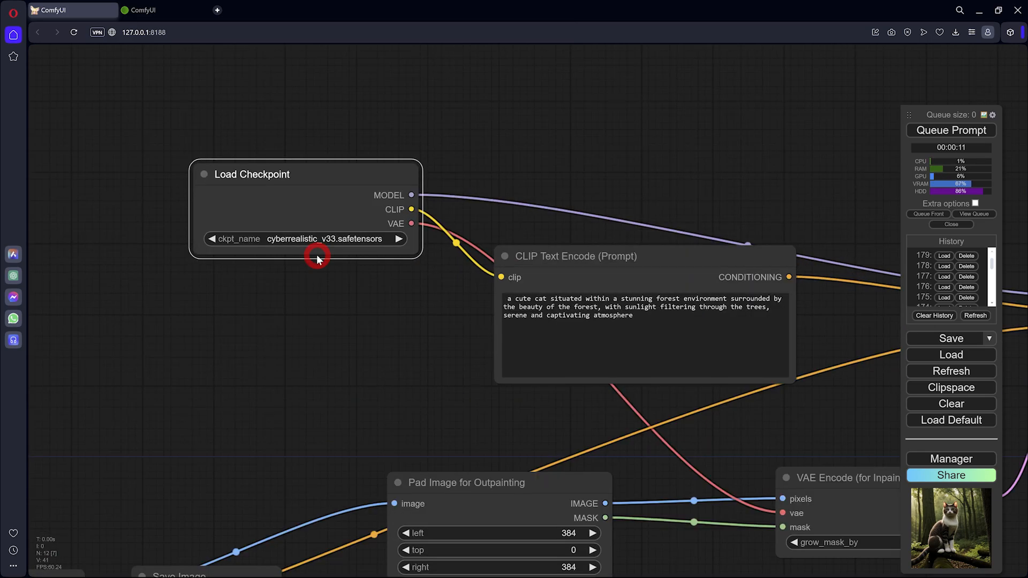
click(210, 242)
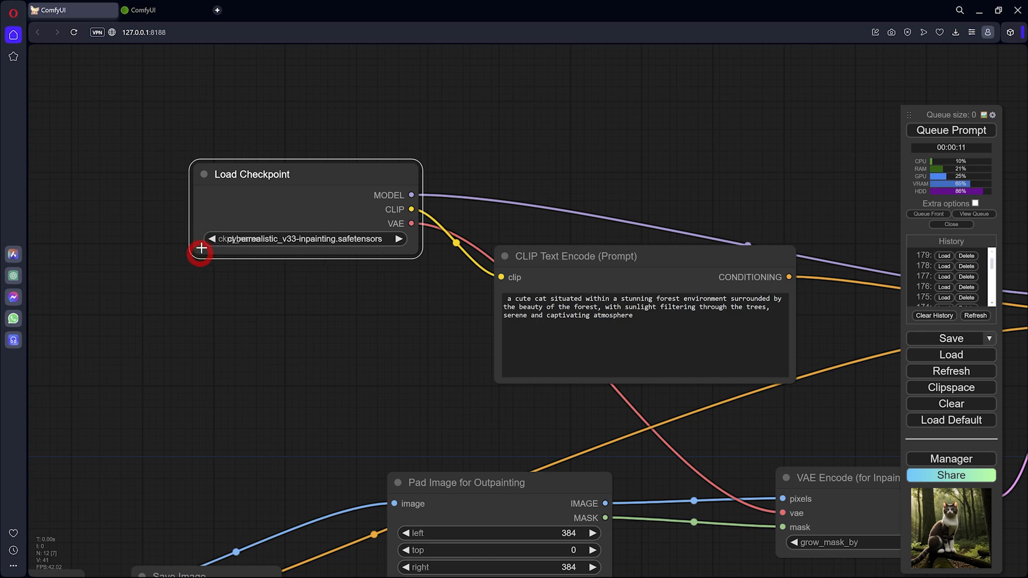
drag(195, 173, 120, 172)
drag(343, 259, 400, 264)
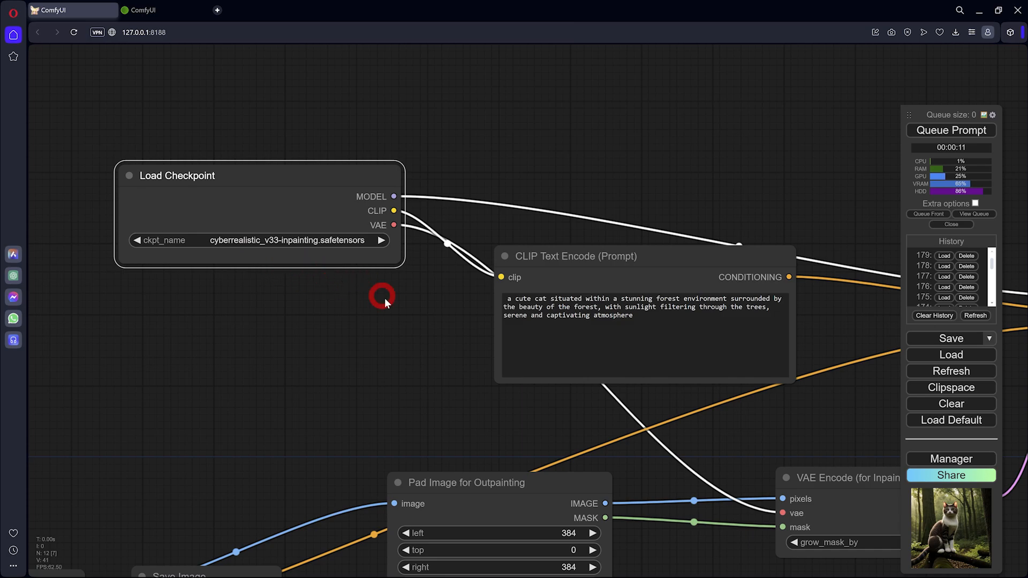
Add a VAE Decode after the second KSampler using the inpainting checkpoint's VAE, and attach a Save Image node to its image output
scroll(417, 311, down, 3)
drag(839, 407, 536, 334)
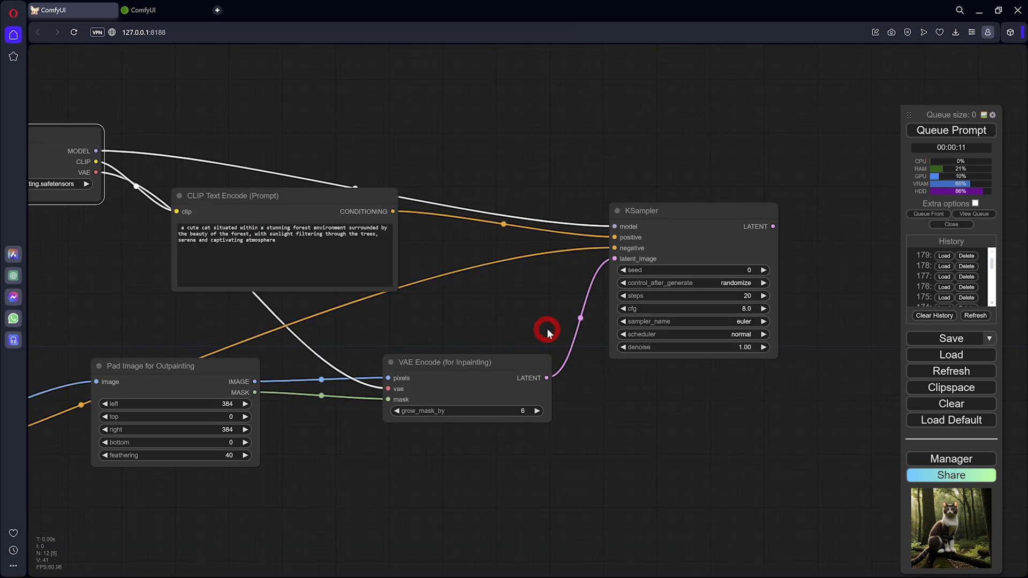
scroll(686, 390, down, 2)
drag(610, 377, 459, 356)
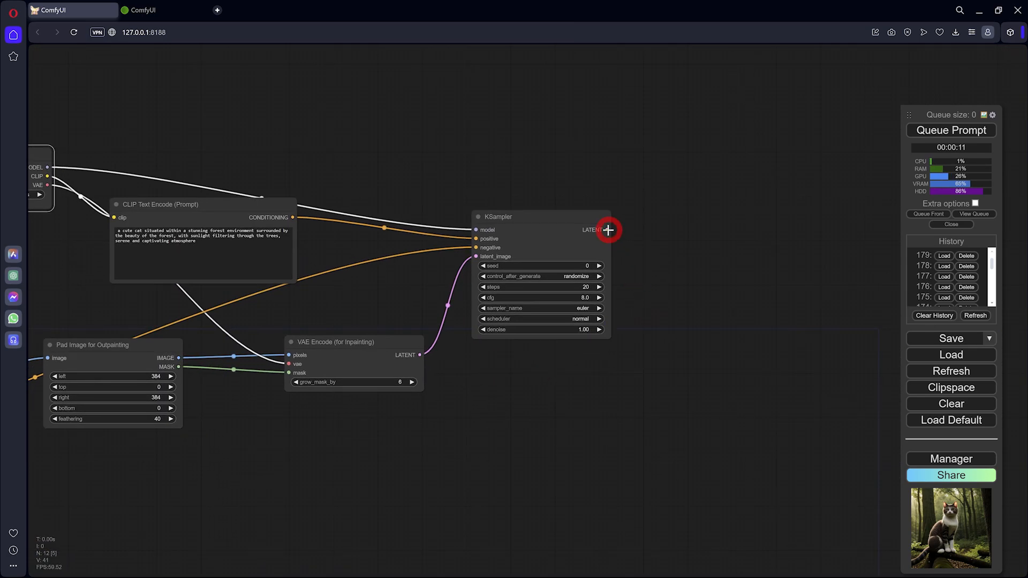
drag(609, 230, 664, 239)
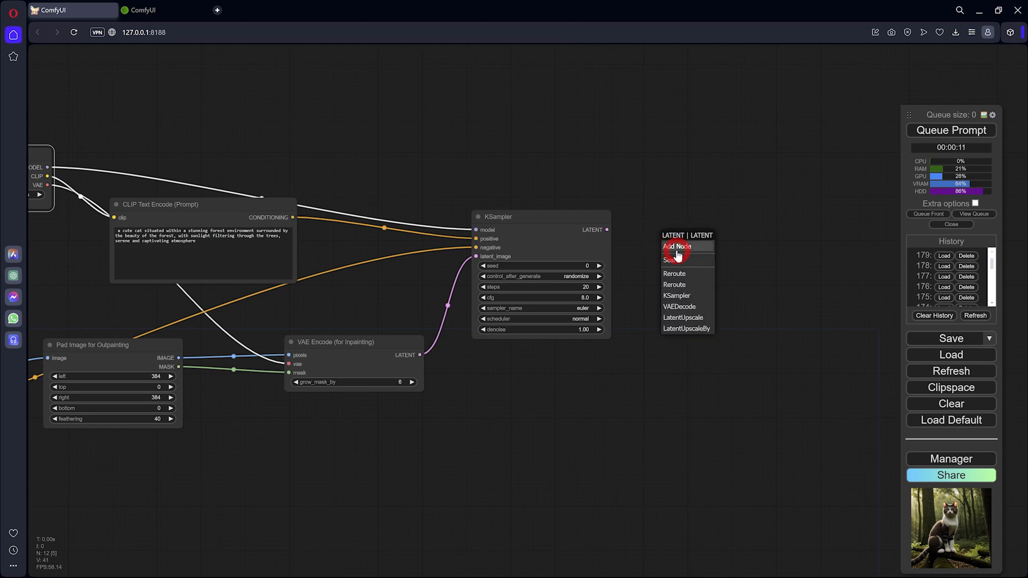
click(678, 307)
drag(48, 185, 671, 261)
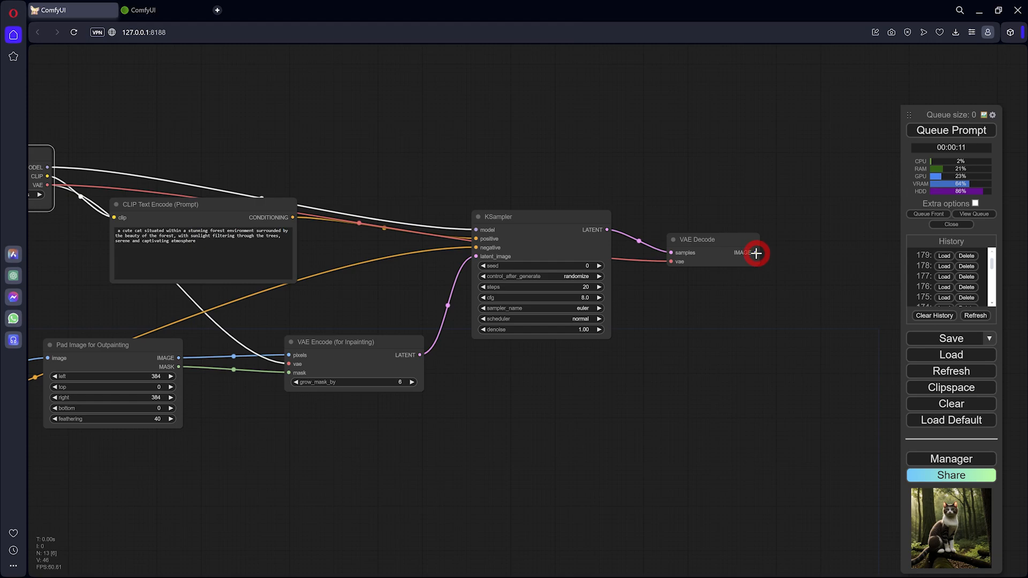
drag(756, 253, 805, 255)
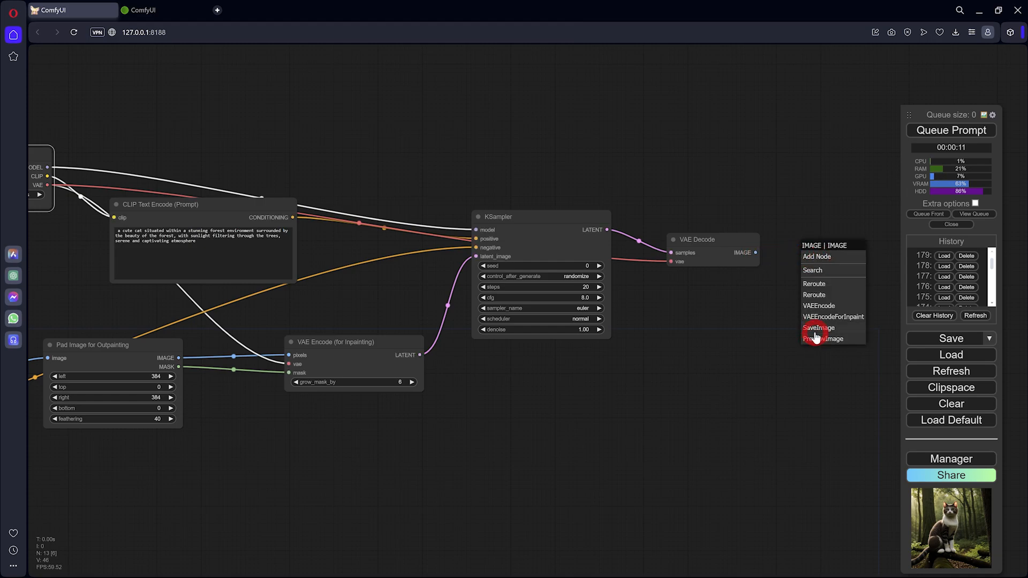
click(818, 329)
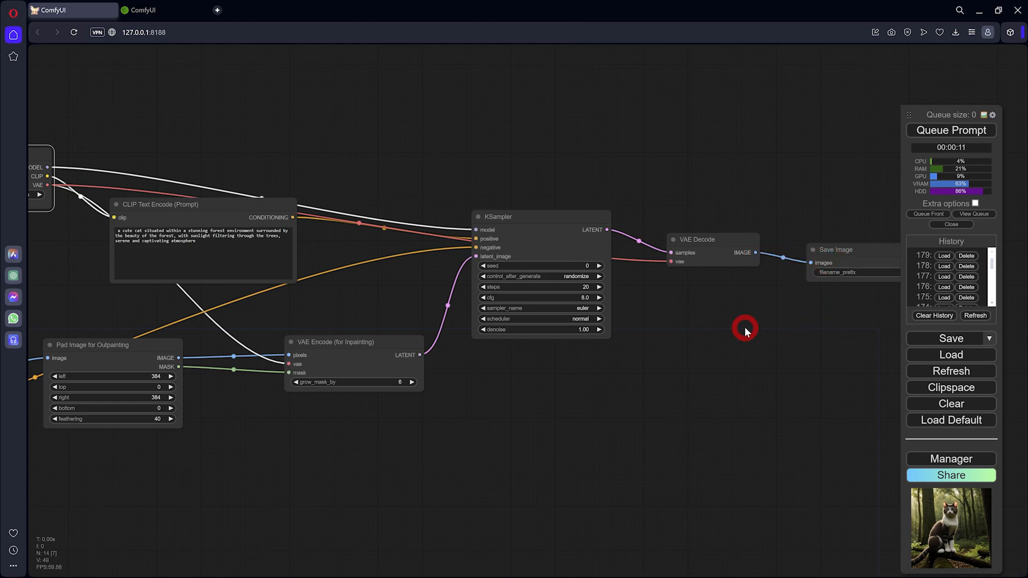
Review the workflow from the original image generation stage through the pad node's outpainting settings
scroll(661, 369, down, 3)
drag(532, 429, 612, 374)
scroll(519, 379, down, 2)
drag(346, 432, 638, 332)
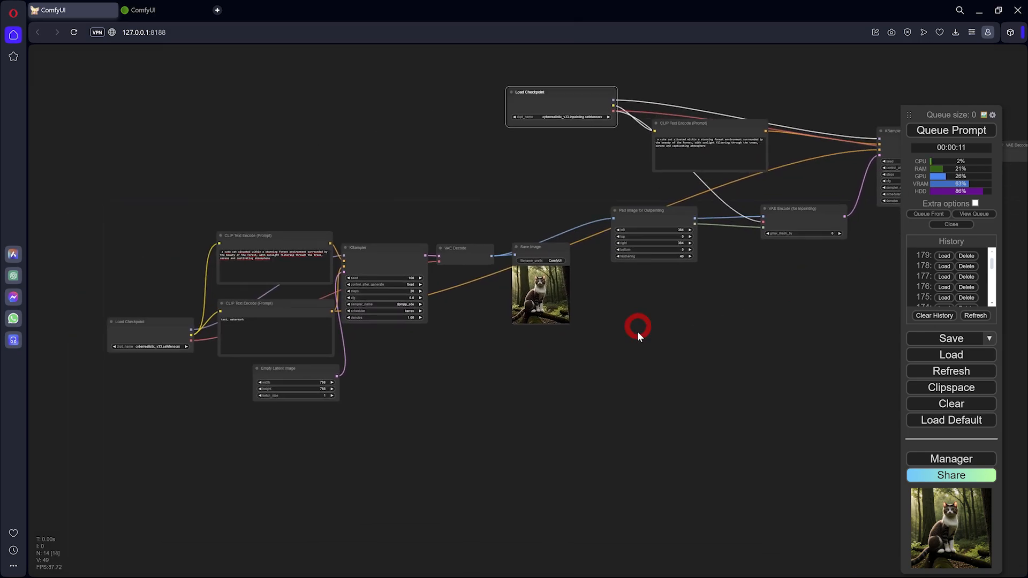
scroll(539, 332, up, 5)
drag(569, 193, 573, 201)
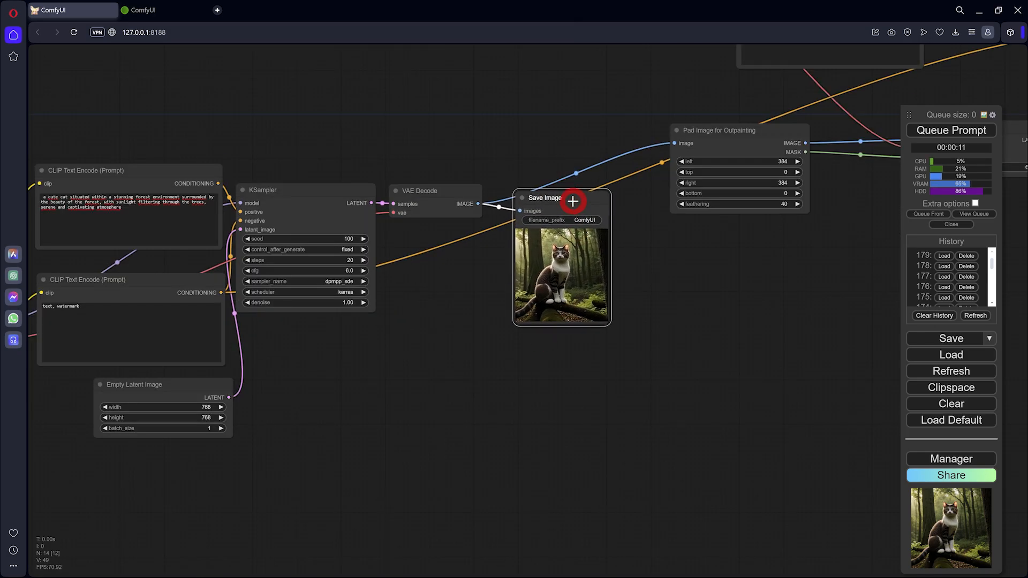
scroll(404, 305, up, 4)
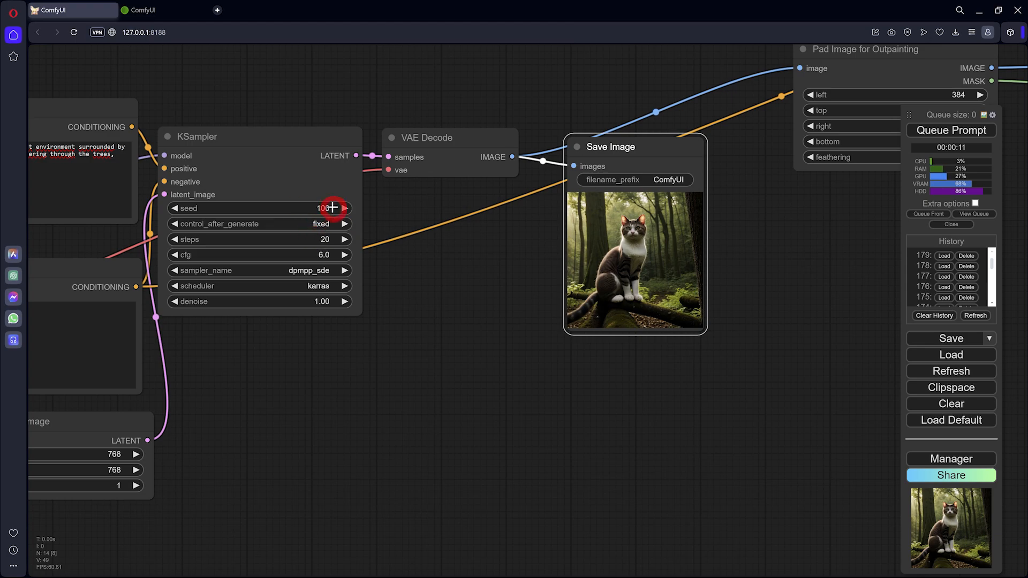
scroll(506, 302, down, 5)
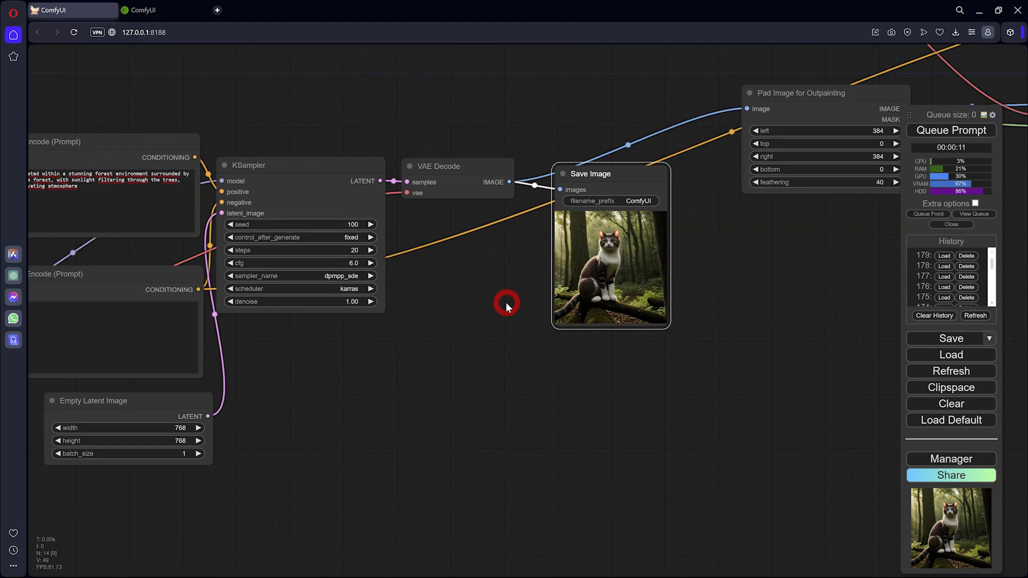
drag(503, 317, 409, 331)
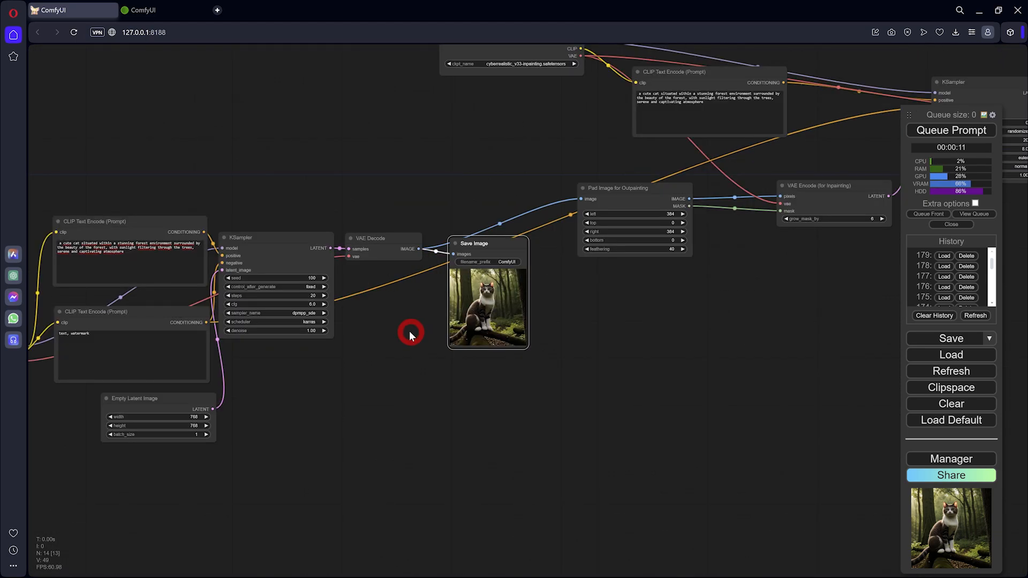
drag(654, 325, 388, 416)
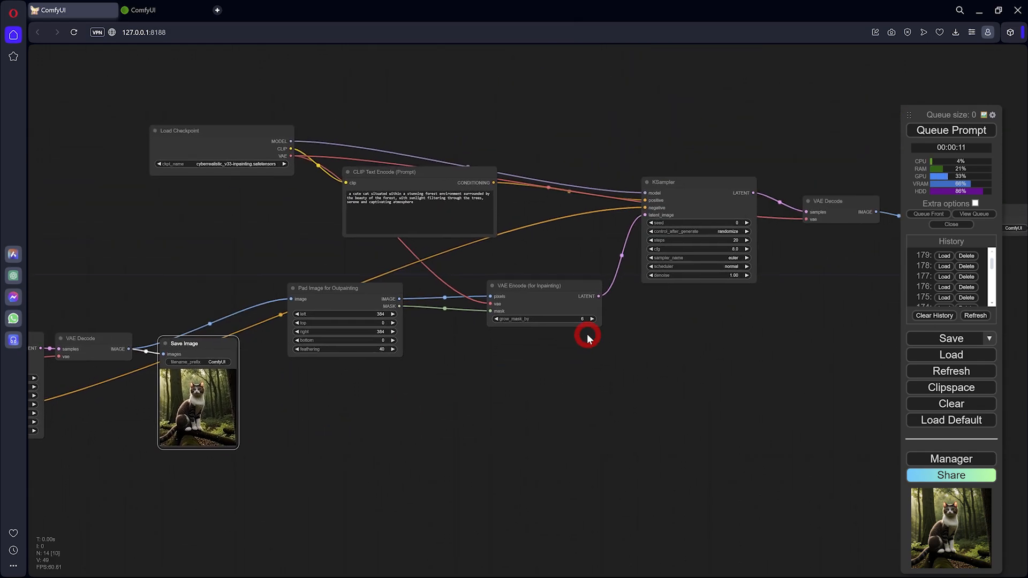
scroll(394, 305, up, 6)
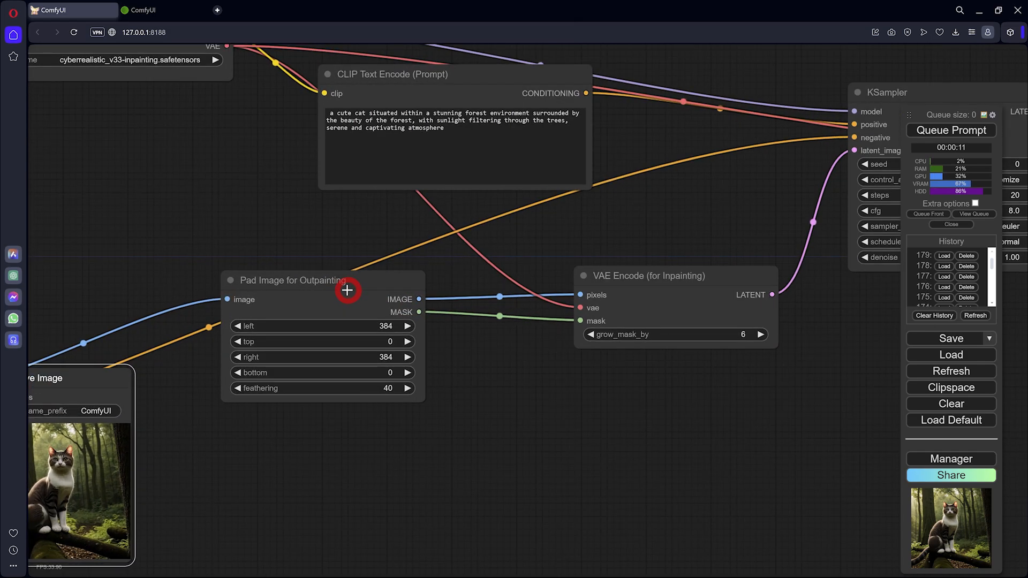
drag(354, 286, 353, 282)
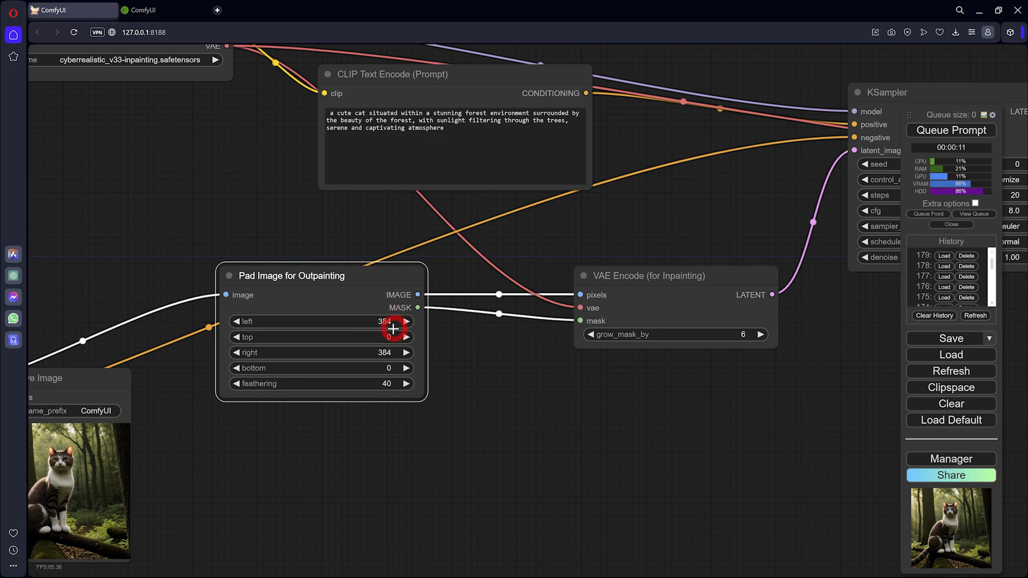
Reposition the outpainting prompt node and shorten its text to "a stunning forest environment"
scroll(413, 399, down, 2)
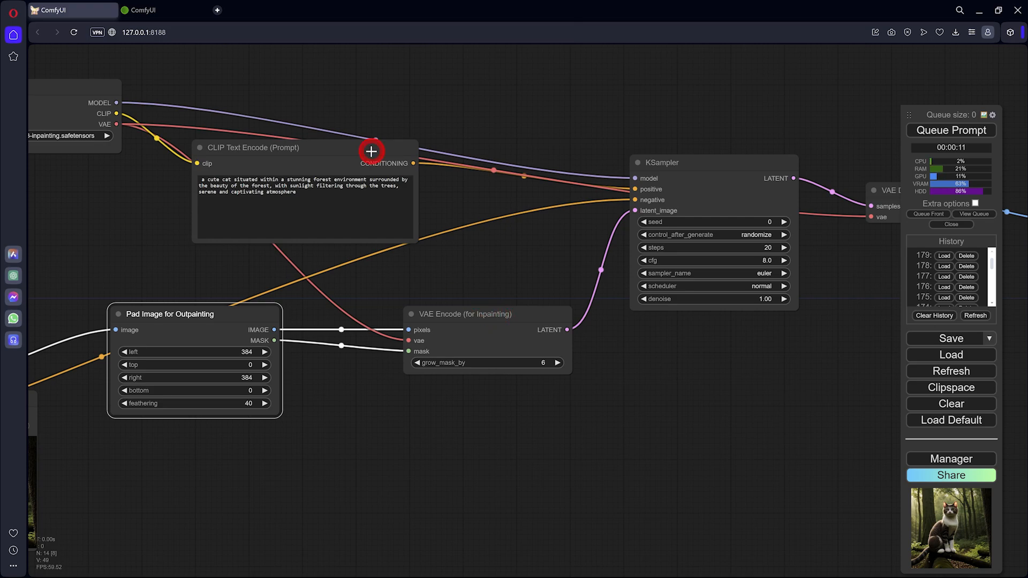
drag(371, 151, 421, 158)
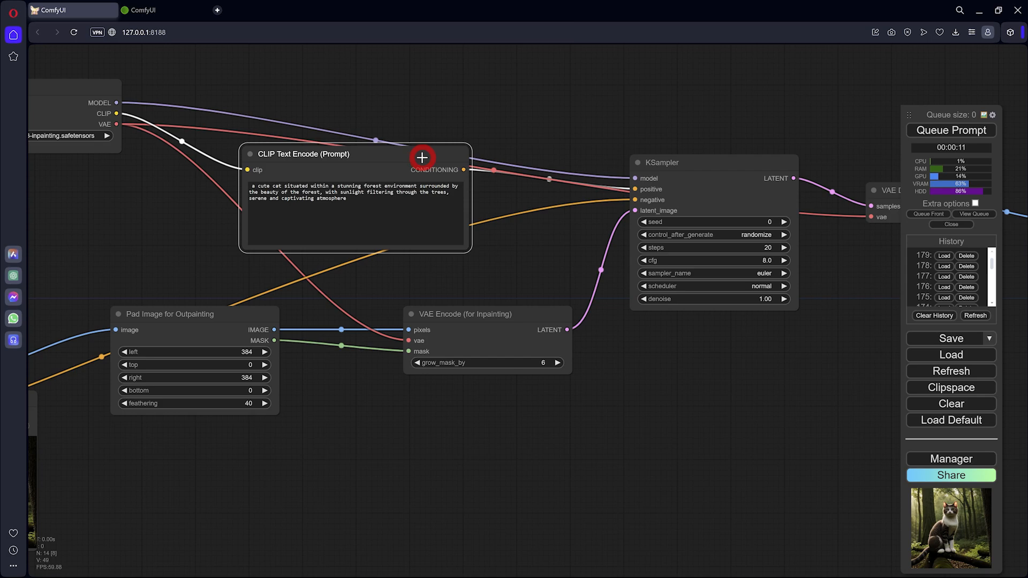
drag(329, 185, 251, 187)
key(BackSpace)
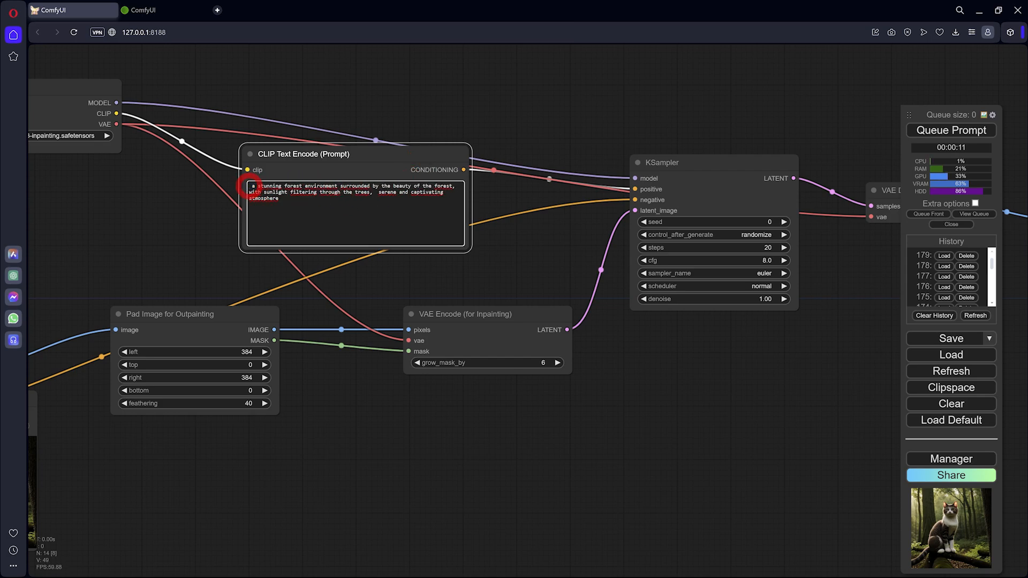
key(Delete)
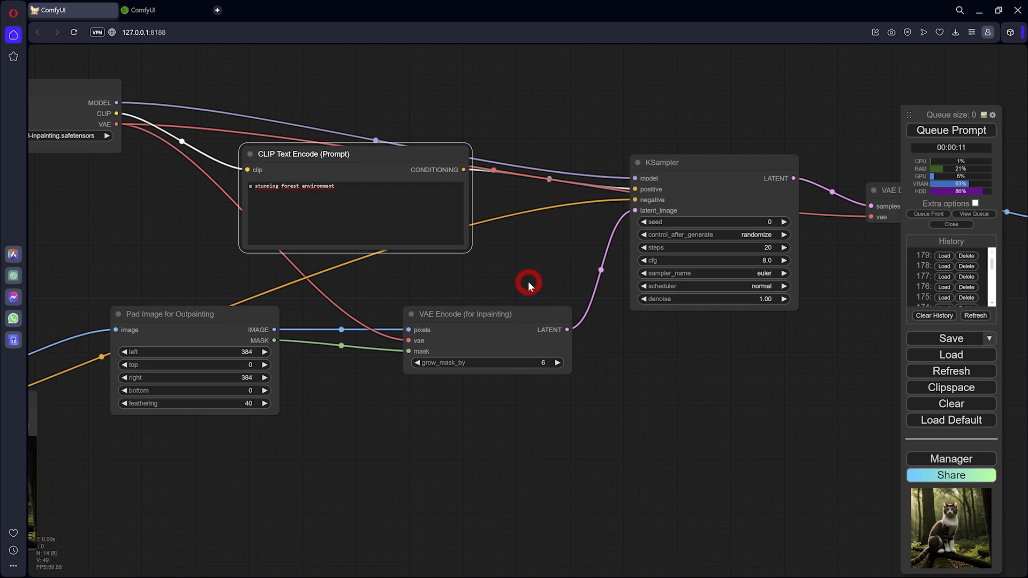
Run the workflow and inspect the outpainted cat image up close in the final Save Image node
drag(388, 308, 455, 279)
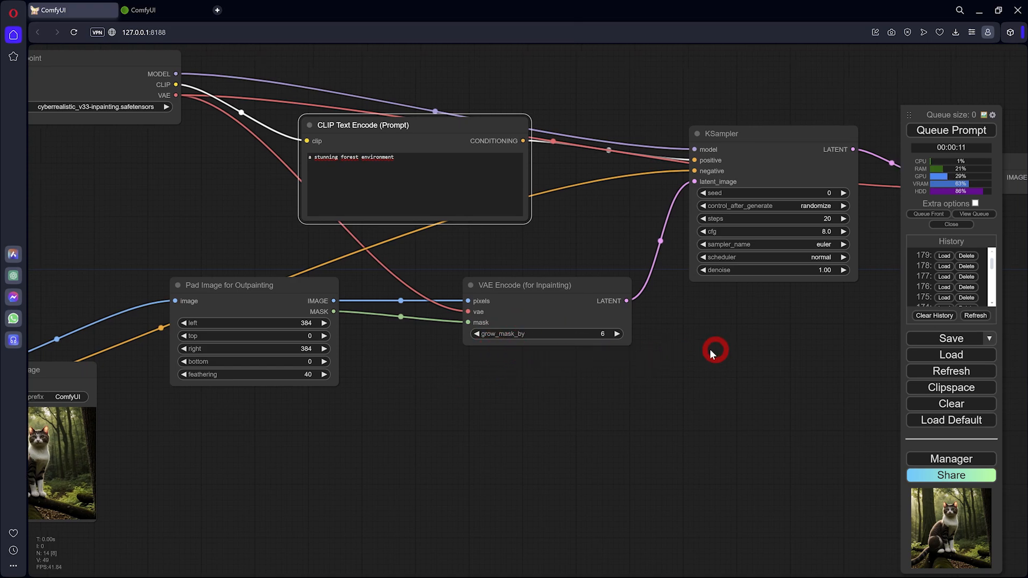
scroll(709, 349, down, 5)
key(ctrl+Return)
scroll(645, 391, up, 1)
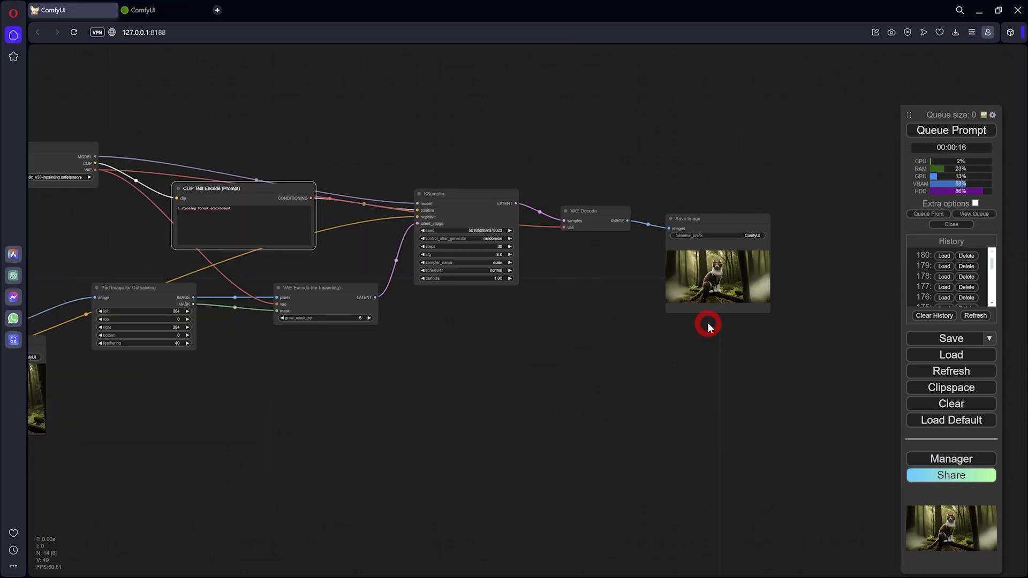
scroll(730, 291, up, 15)
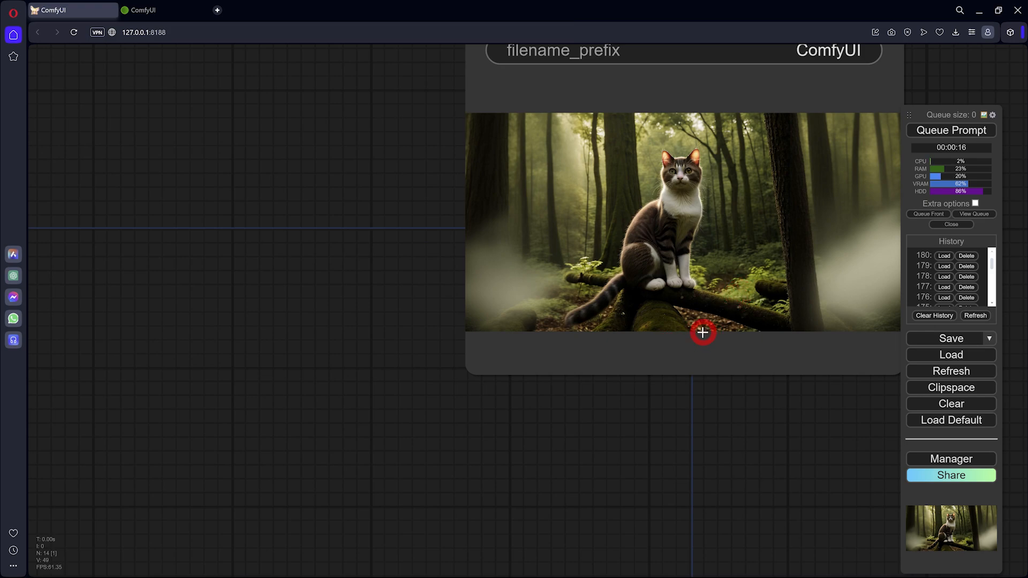
Set the second KSampler's sampler to dpmpp_sde and its scheduler to karras, matching the first KSampler
scroll(703, 333, down, 10)
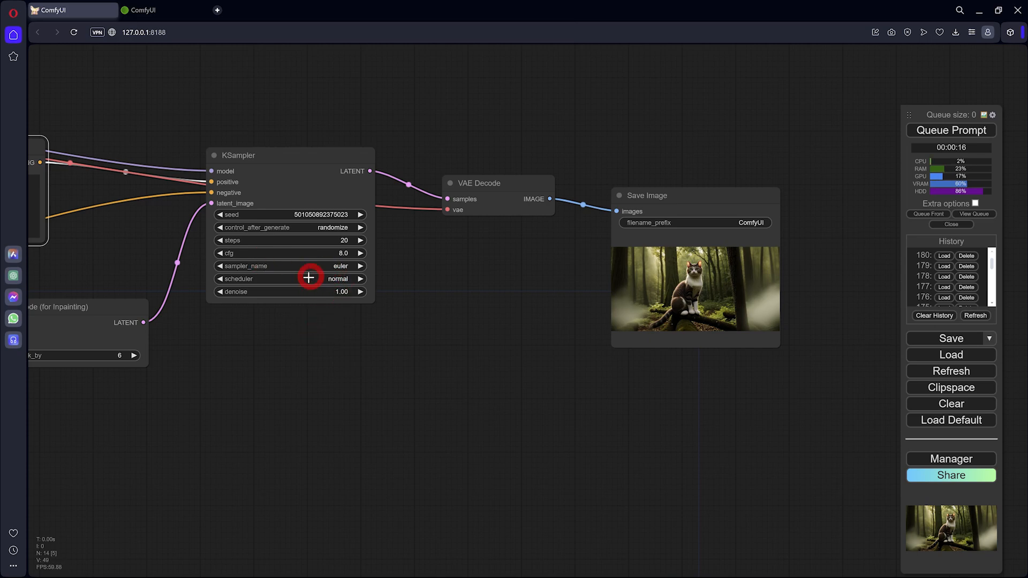
scroll(340, 280, up, 1)
scroll(275, 337, down, 5)
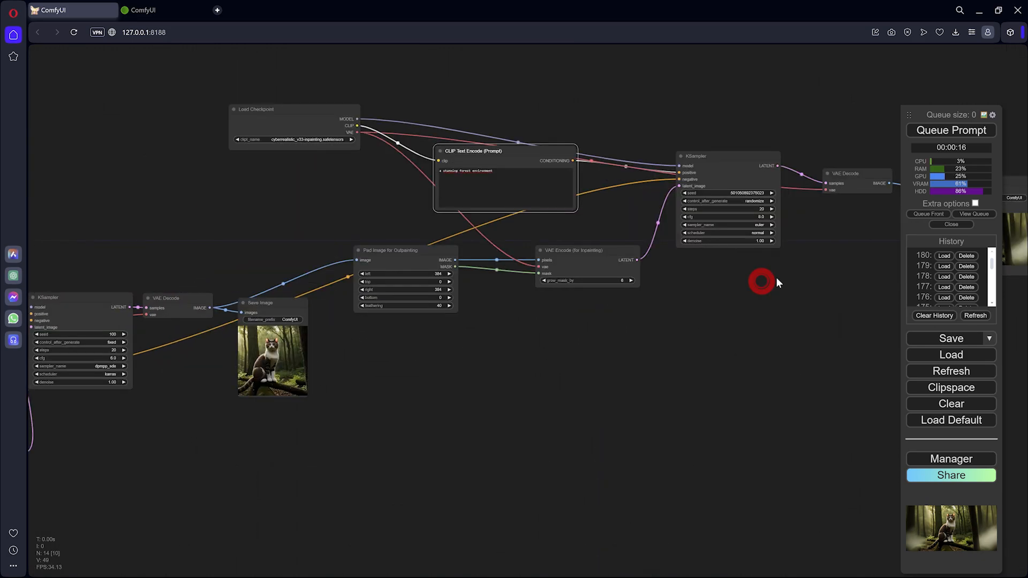
drag(776, 278, 381, 394)
scroll(509, 316, up, 8)
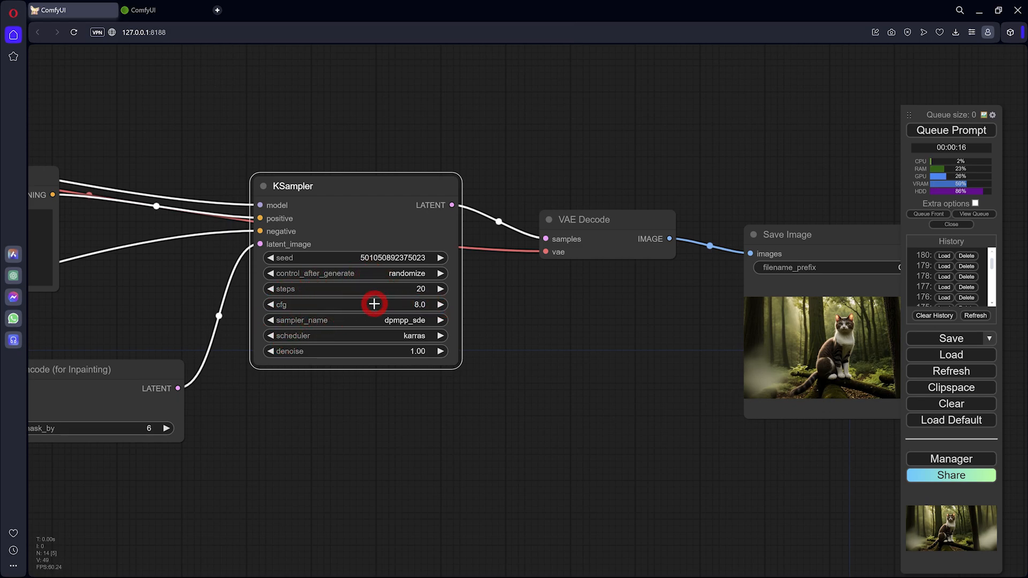
Check the first KSampler's settings, set the second KSampler's cfg to 12, and queue the workflow again
scroll(374, 304, down, 3)
scroll(374, 303, down, 6)
scroll(305, 326, up, 4)
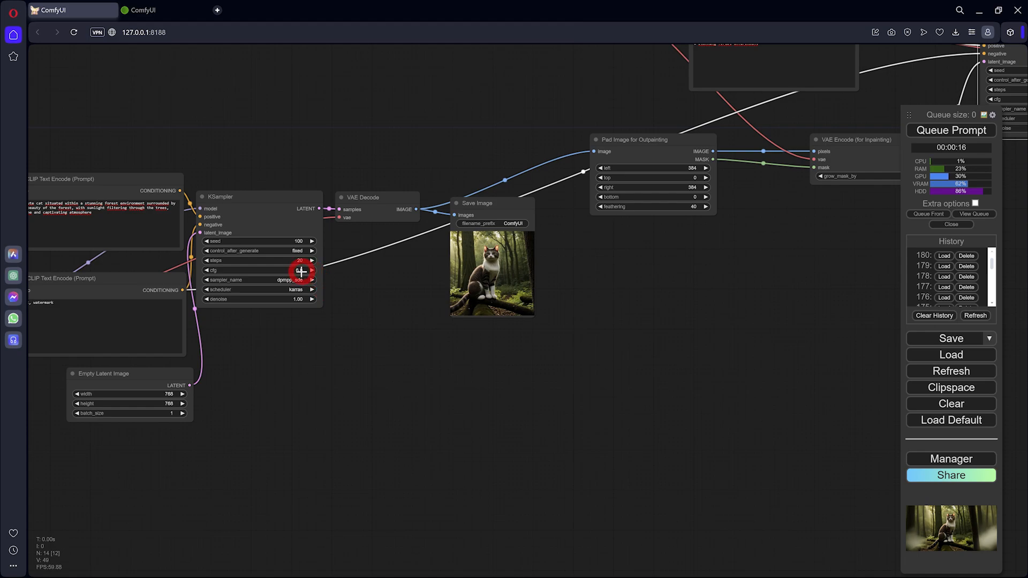
drag(660, 317, 245, 444)
scroll(609, 261, up, 3)
drag(668, 369, 456, 450)
scroll(518, 305, up, 4)
click(455, 283)
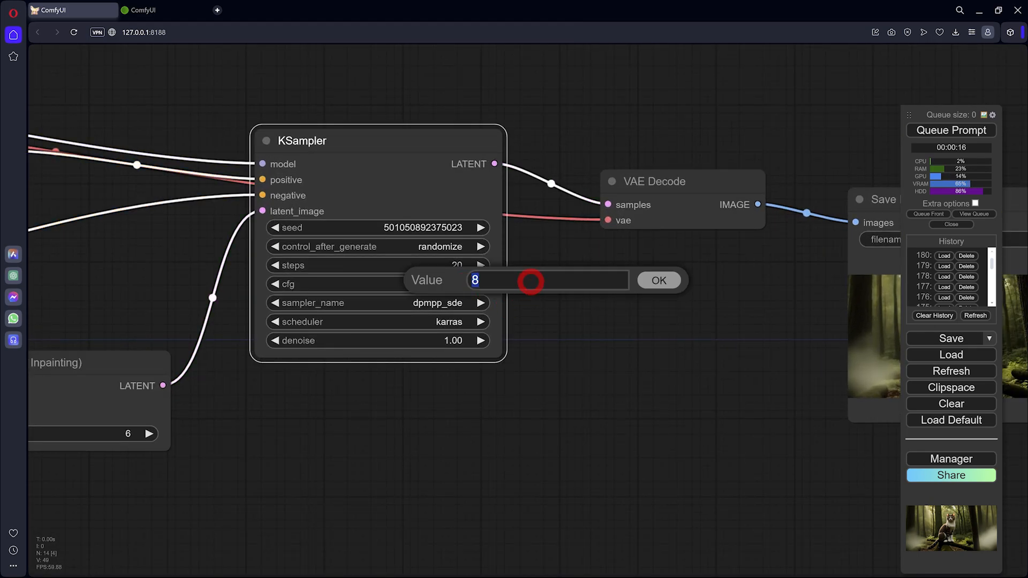
key(Return)
scroll(568, 290, down, 6)
click(932, 131)
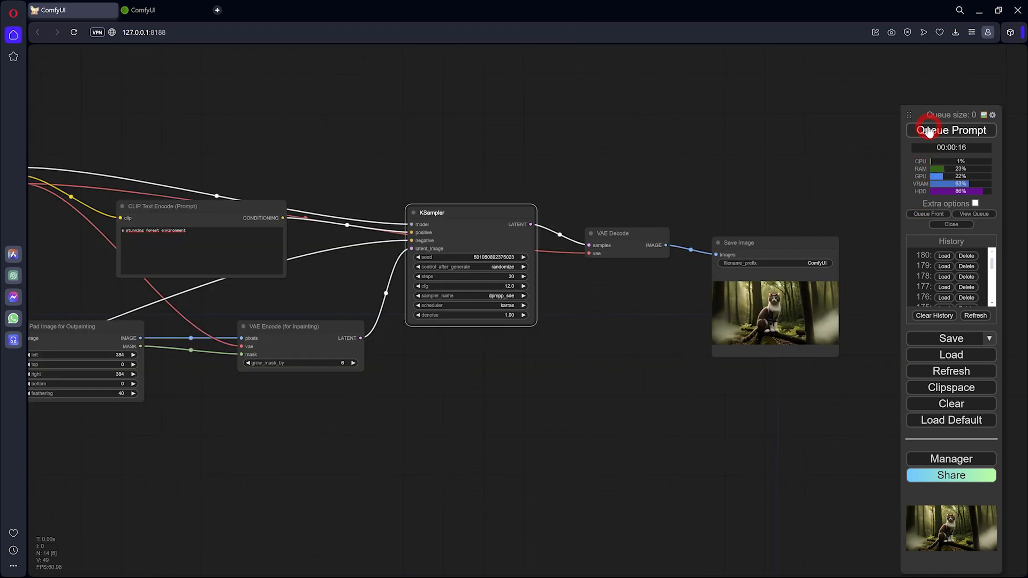
Inspect the newly generated wide cat image up close in the final Save Image node
scroll(689, 369, up, 6)
drag(689, 370, 322, 401)
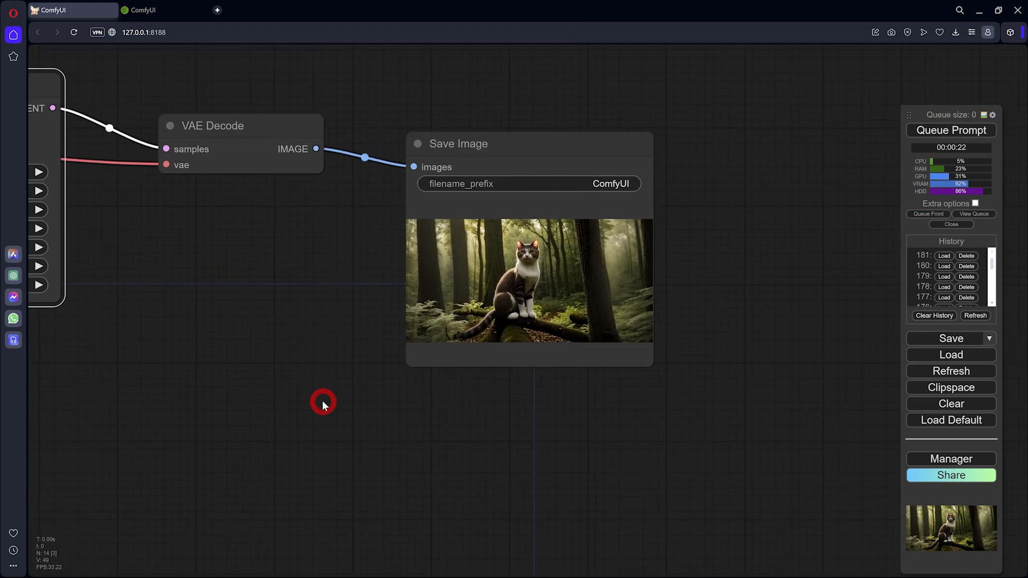
scroll(568, 319, up, 6)
scroll(541, 329, up, 1)
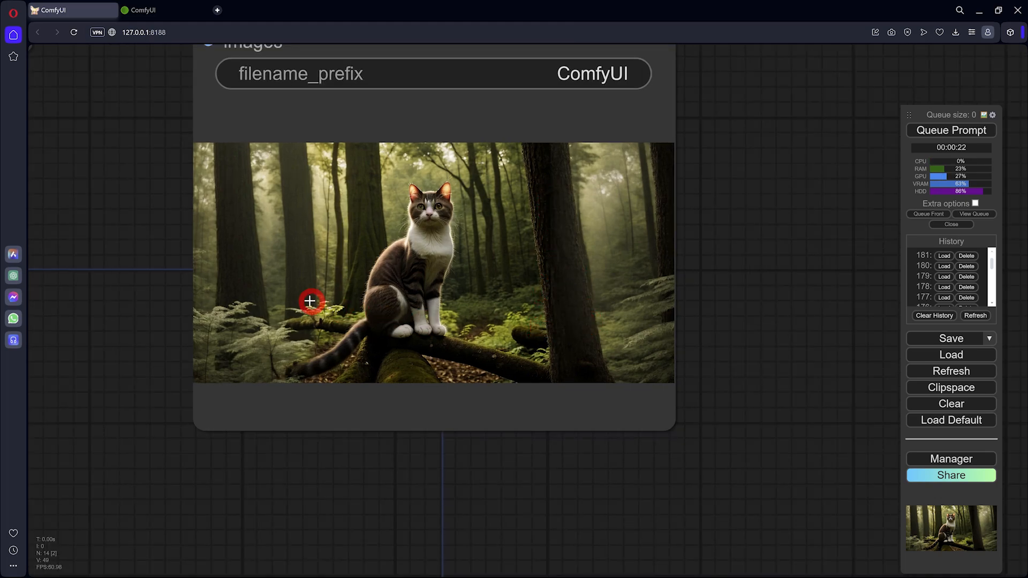
scroll(209, 296, down, 6)
Set the second KSampler's cfg to 20 and its steps to 30
drag(154, 299, 521, 298)
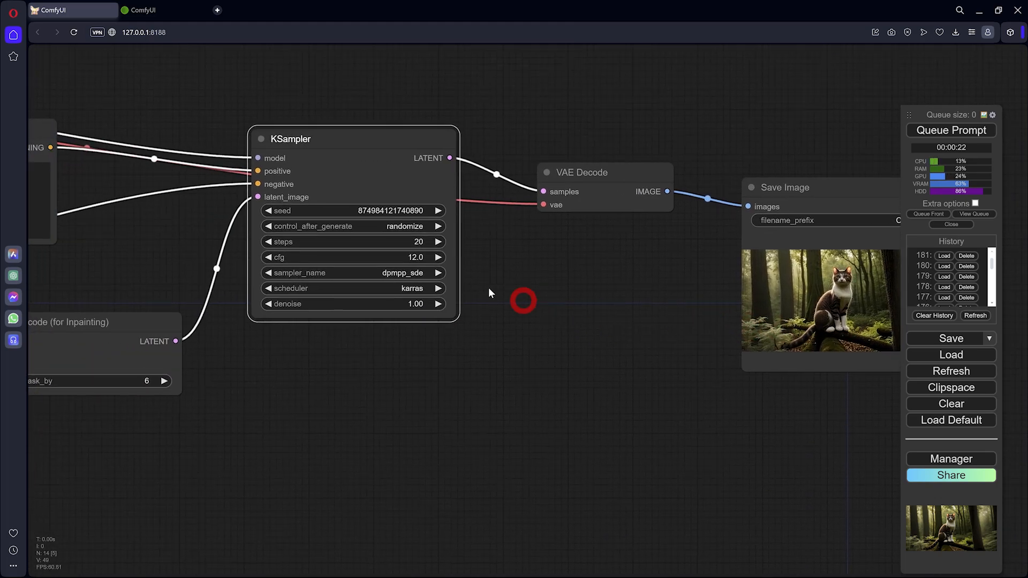
scroll(423, 266, up, 2)
click(424, 264)
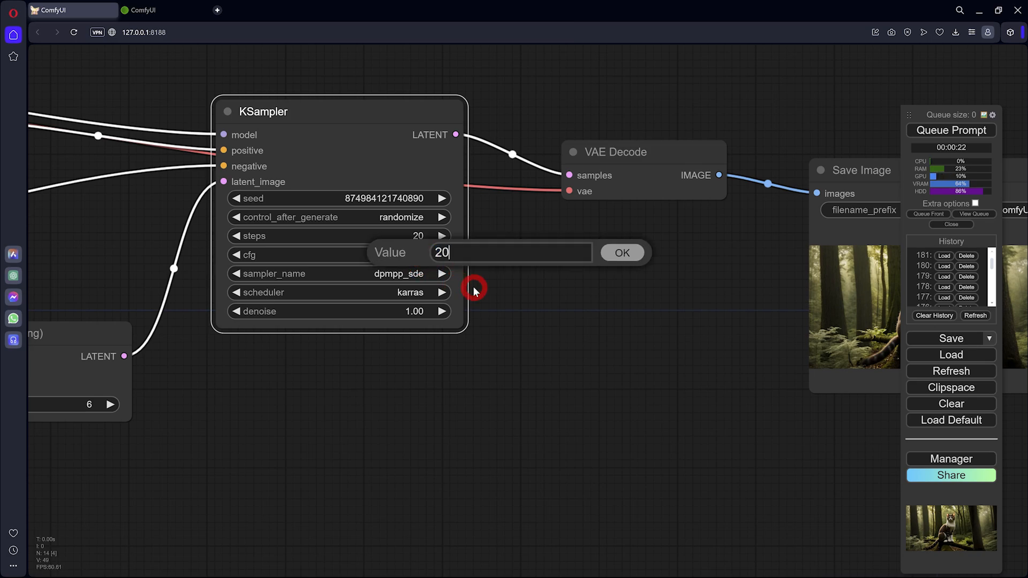
click(618, 252)
click(444, 261)
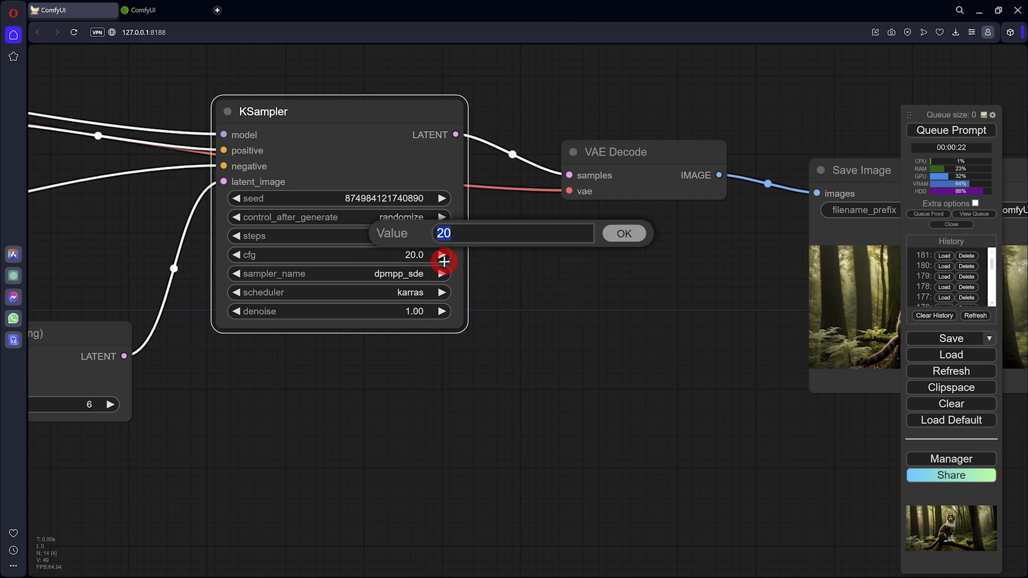
text(30)
key(Return)
Run the workflow again and examine the regenerated outpainting in the final Save Image node
scroll(522, 295, down, 9)
drag(567, 331, 502, 329)
scroll(797, 274, up, 3)
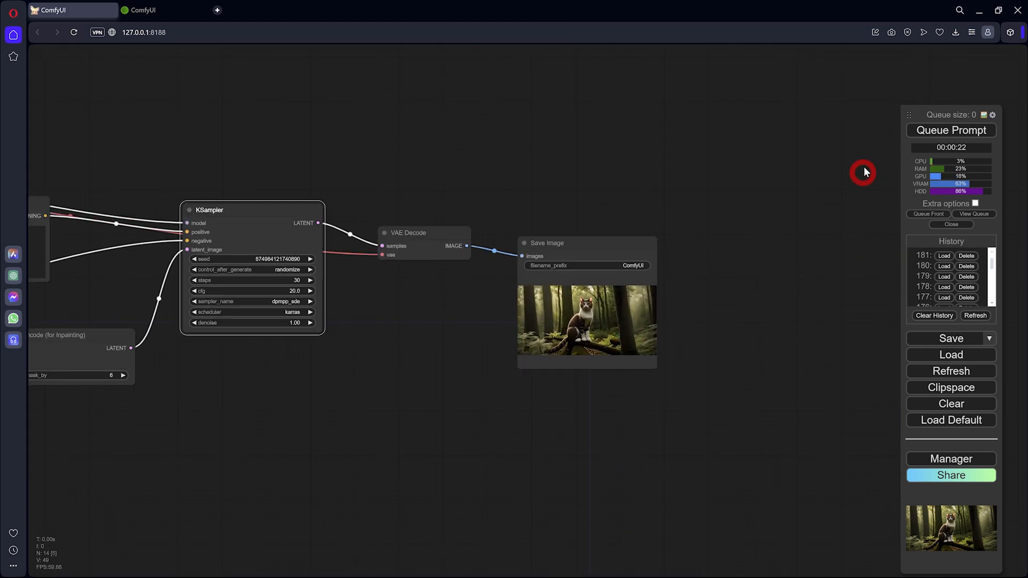
click(917, 130)
scroll(620, 321, up, 14)
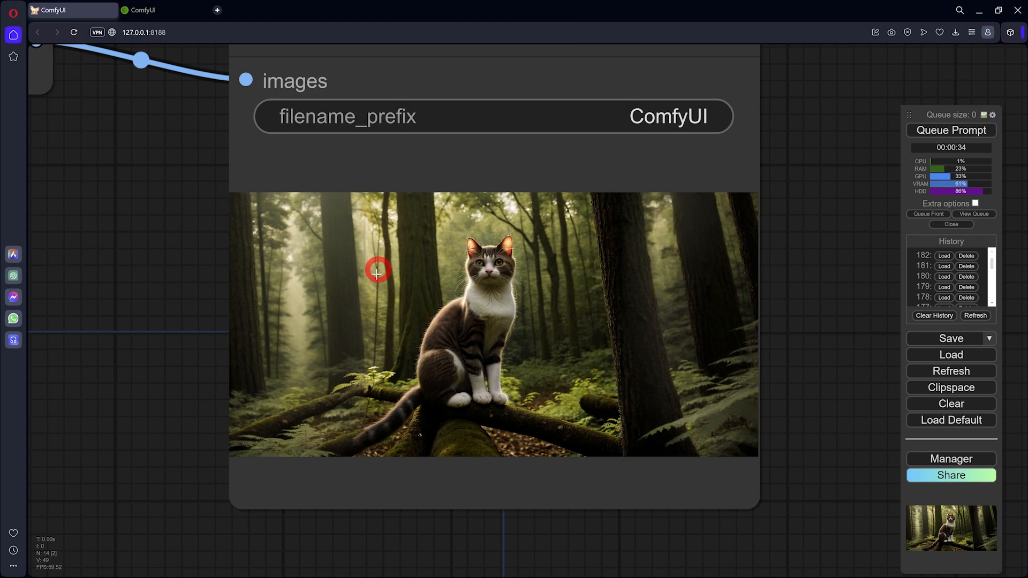
Set grow_mask_by to 24 in the VAE Encode (for Inpainting) node
scroll(377, 359, down, 11)
drag(314, 380, 687, 295)
drag(349, 397, 537, 381)
drag(316, 395, 571, 395)
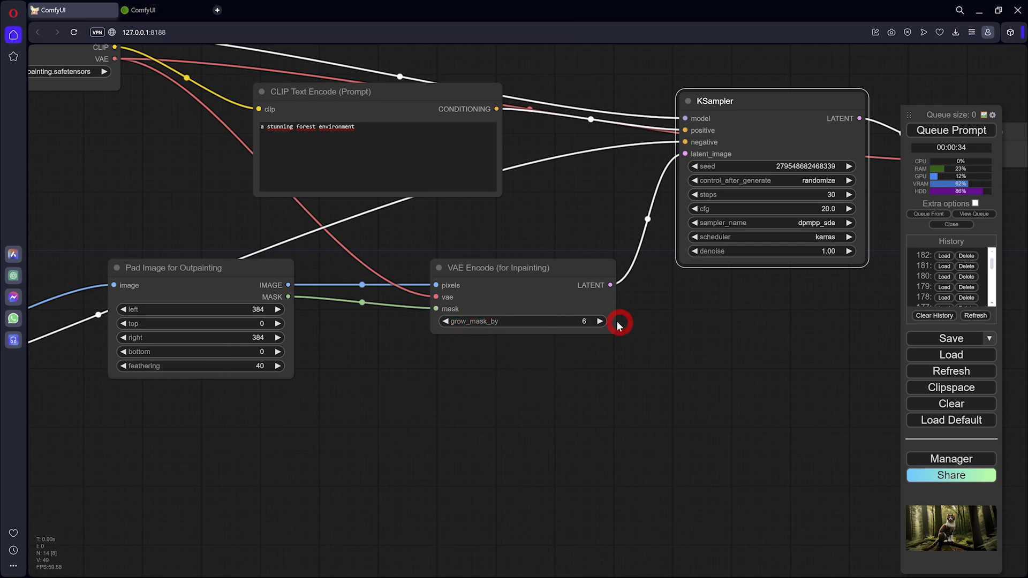
click(577, 320)
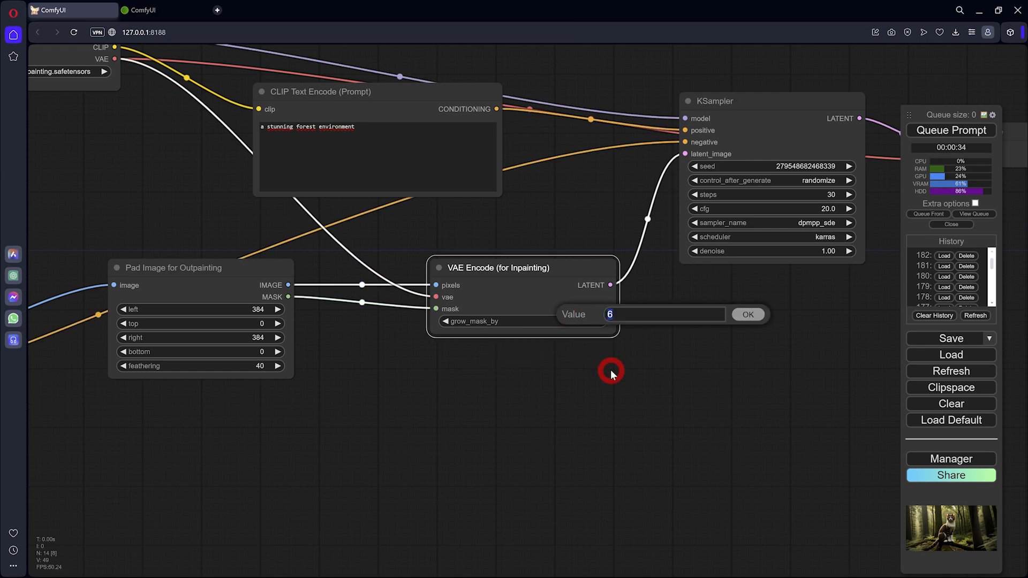
text(24)
key(Return)
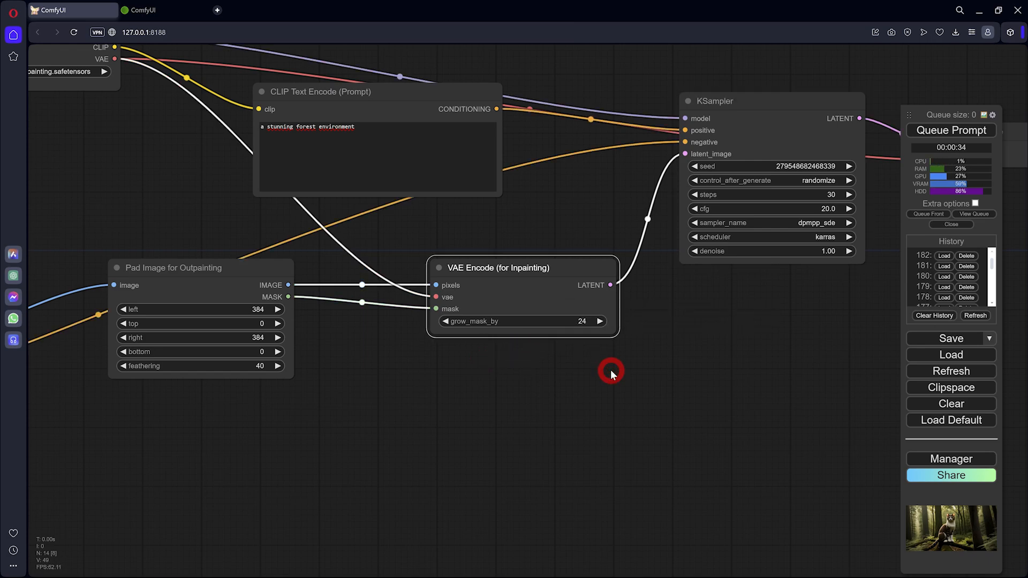
Set the feathering to 100 in the Pad Image for Outpainting node
click(258, 366)
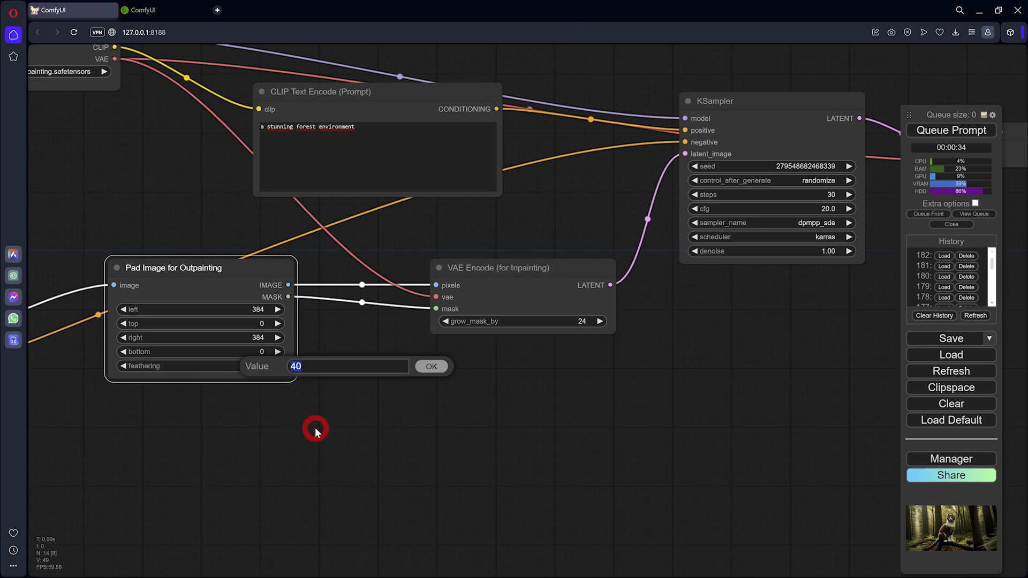
text(100)
key(Return)
Replace the outpainting prompt's text with "in a desert environment" and run the workflow
scroll(501, 441, down, 3)
drag(501, 440, 480, 449)
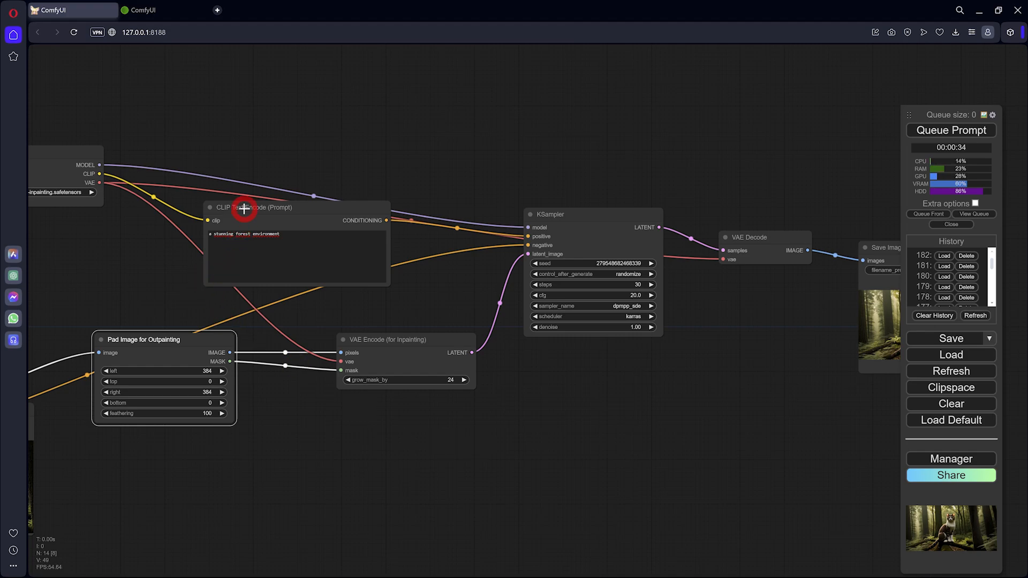
scroll(275, 193, up, 6)
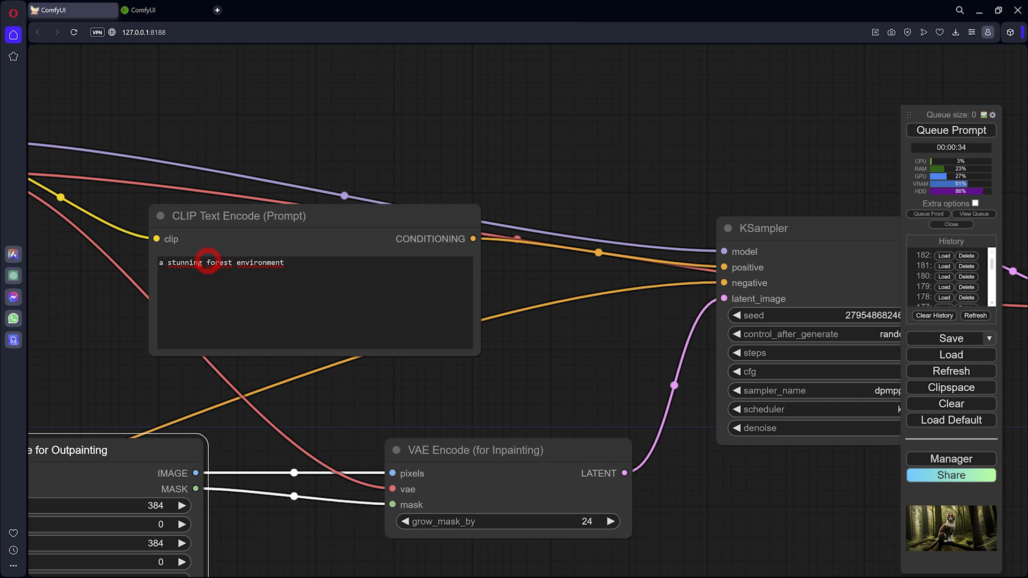
drag(285, 263, 154, 266)
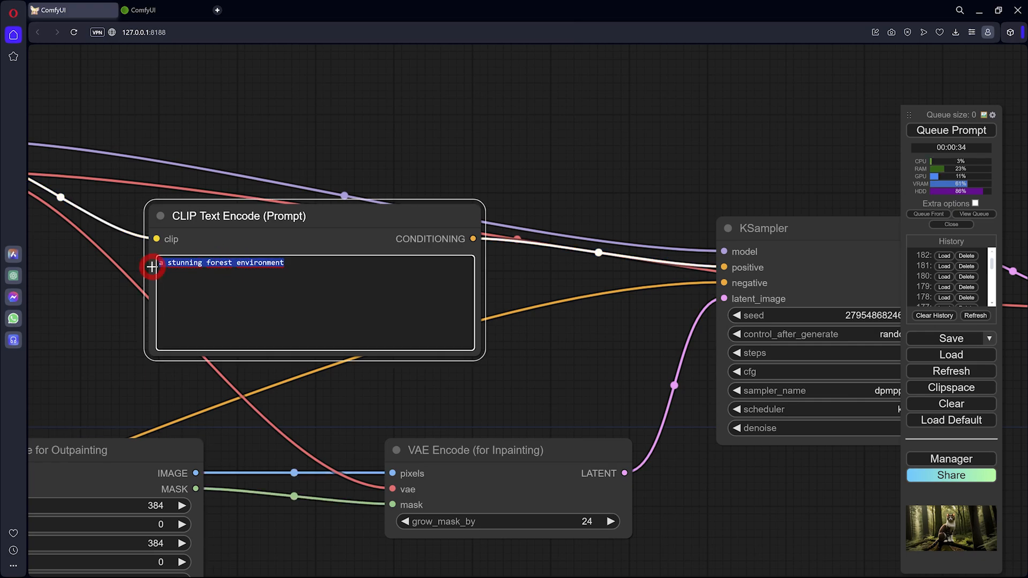
text(i)
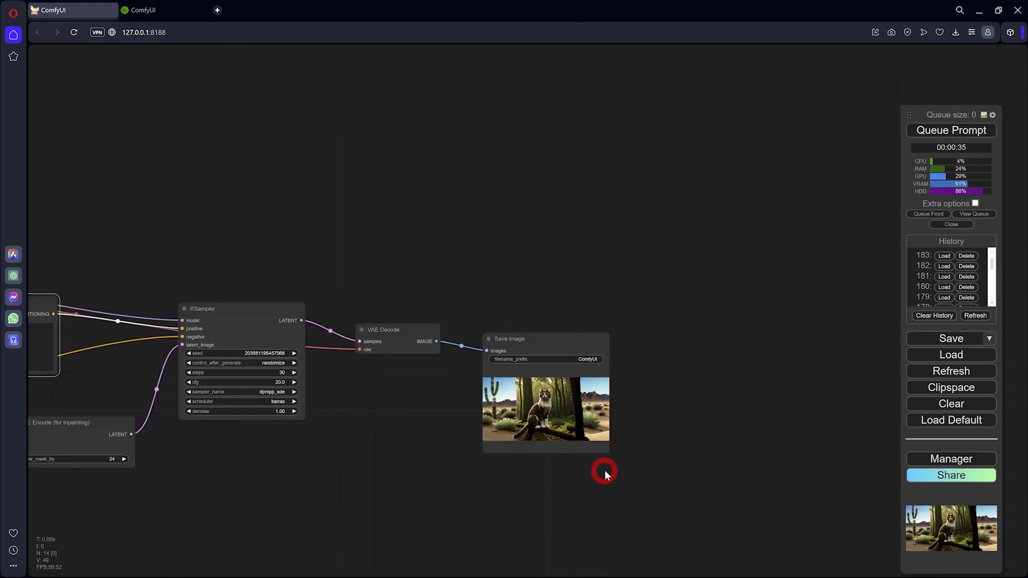
Examine how the desert surroundings blend with the original cat image in the final Save Image node
scroll(552, 399, up, 12)
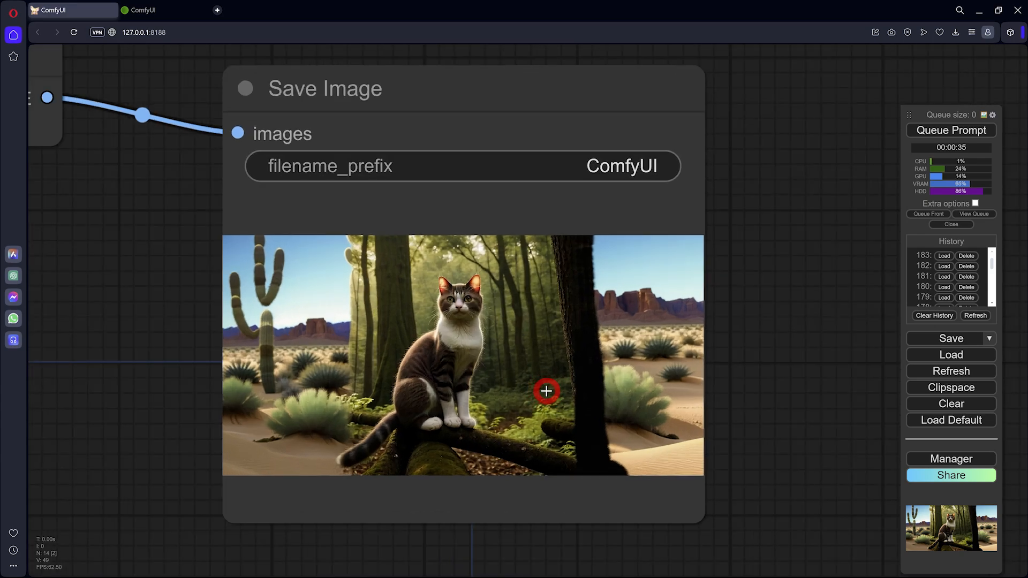
scroll(547, 391, up, 2)
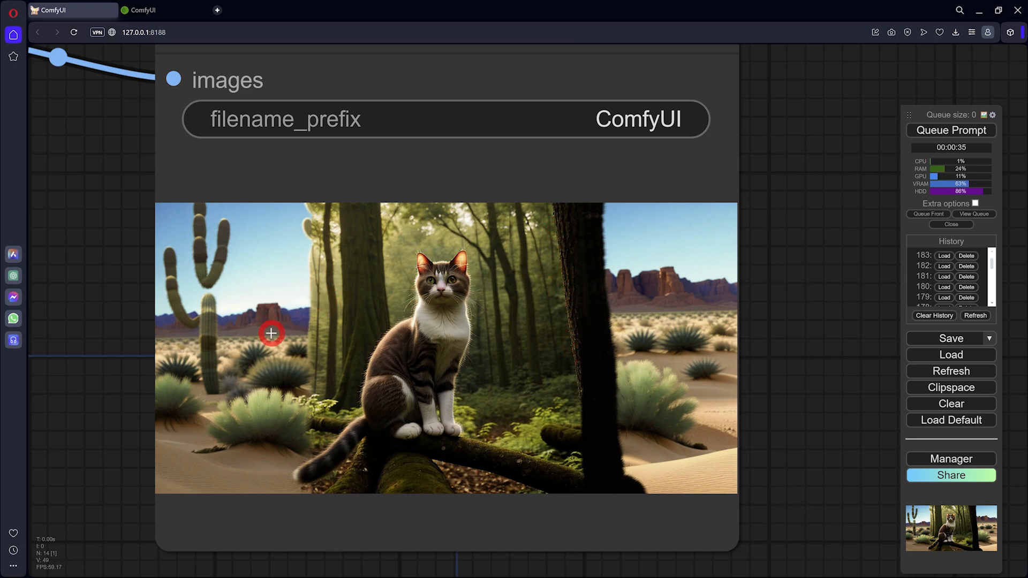
scroll(319, 477, up, 5)
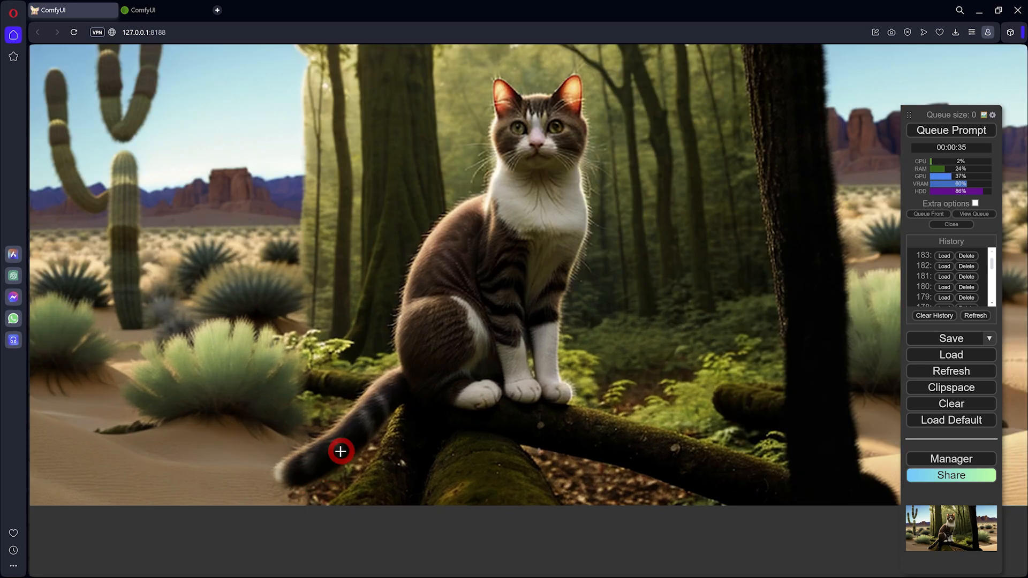
scroll(298, 451, down, 10)
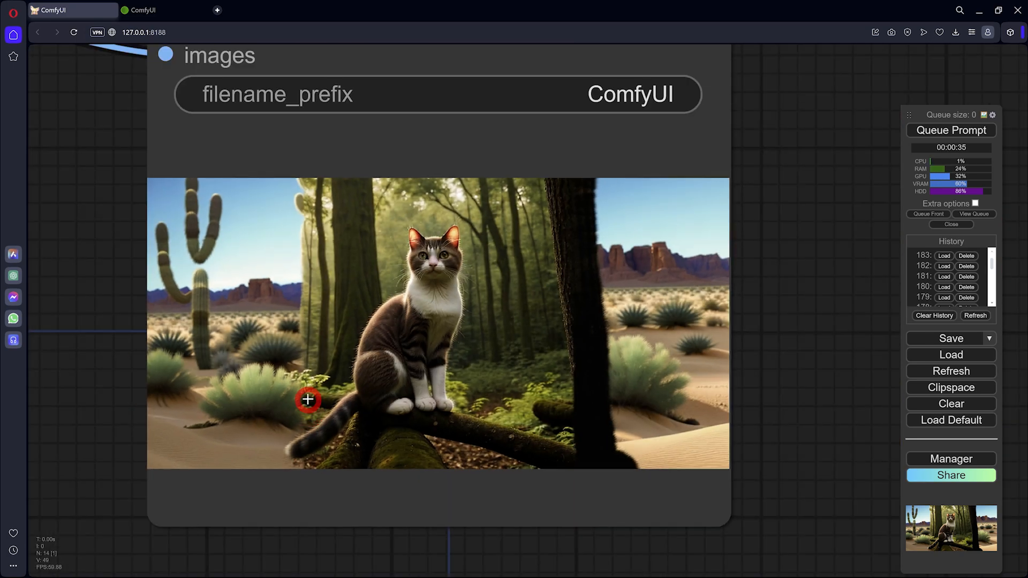
scroll(345, 386, down, 4)
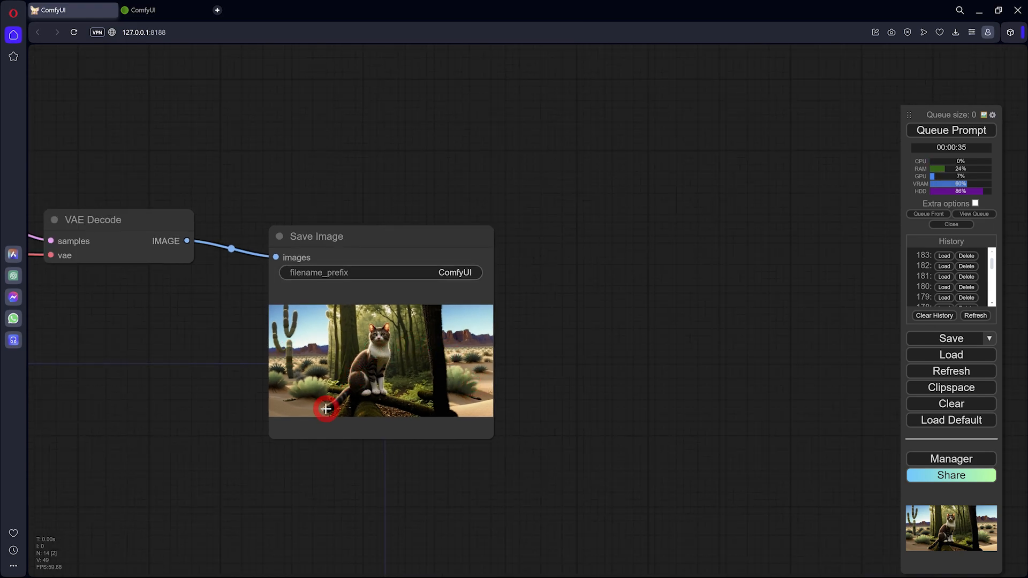
scroll(344, 390, up, 4)
scroll(366, 384, down, 4)
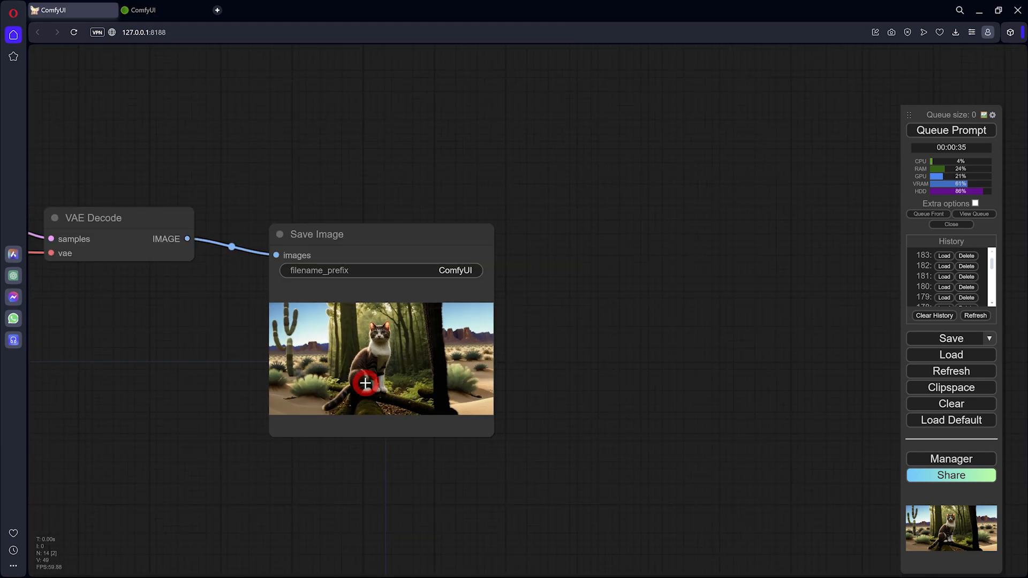
Duplicate the outpainting stage's nodes, including the first VAE Decode and Save Image, and place the copy below the original workflow
scroll(365, 383, down, 6)
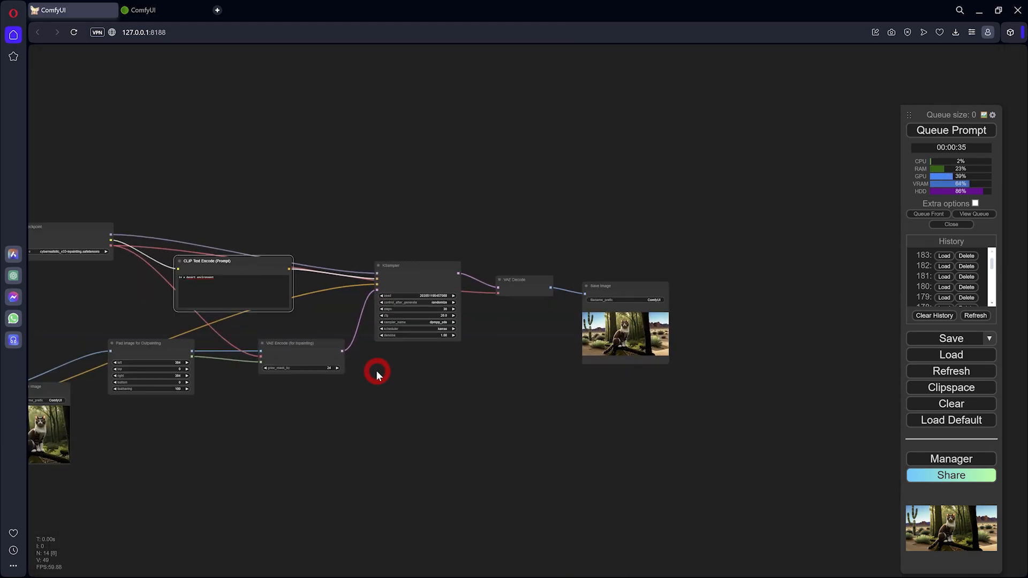
scroll(377, 372, up, 1)
drag(346, 397, 594, 342)
drag(410, 400, 464, 378)
scroll(464, 378, down, 5)
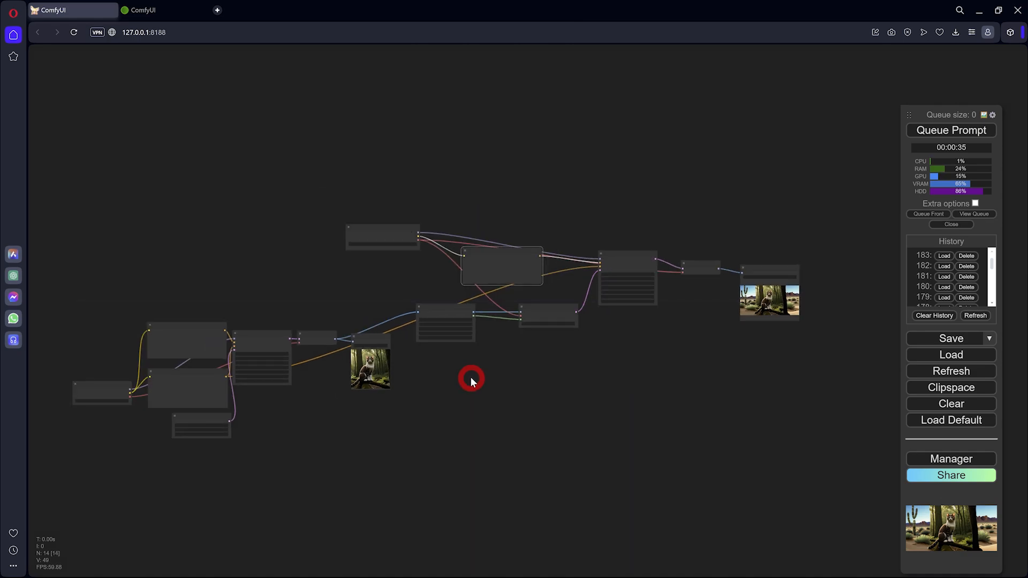
scroll(470, 379, down, 3)
drag(366, 189, 724, 376)
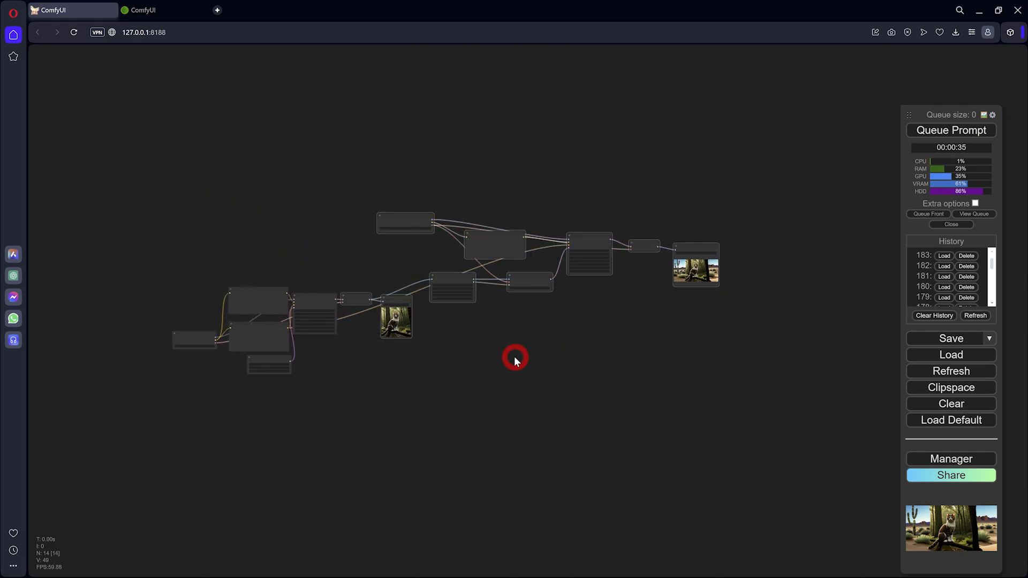
key(ctrl+v)
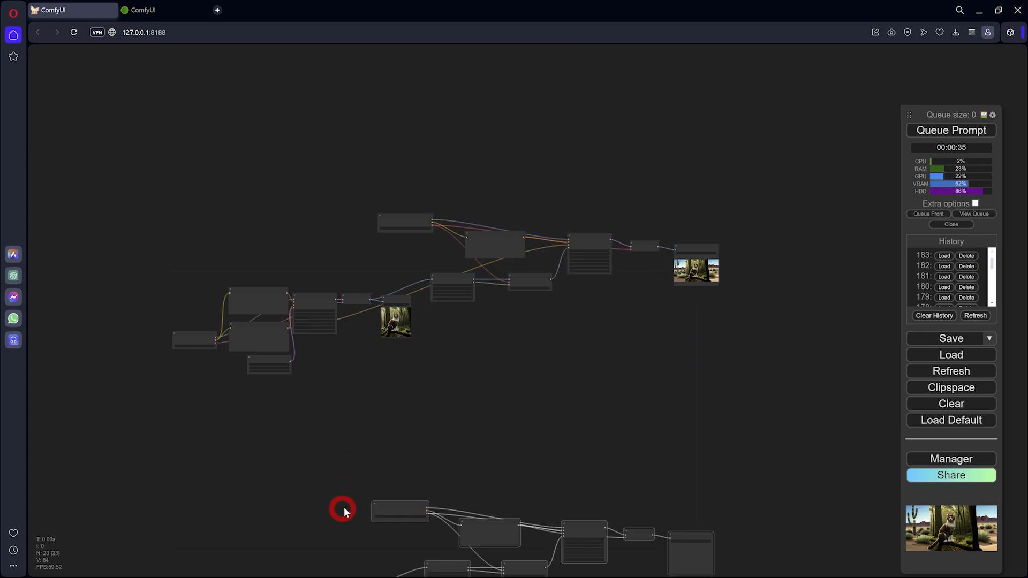
drag(409, 507, 304, 411)
Bypass all nodes of the original text-to-image and outpainting workflow above the pasted copy
drag(172, 158, 728, 374)
key(ctrl+b)
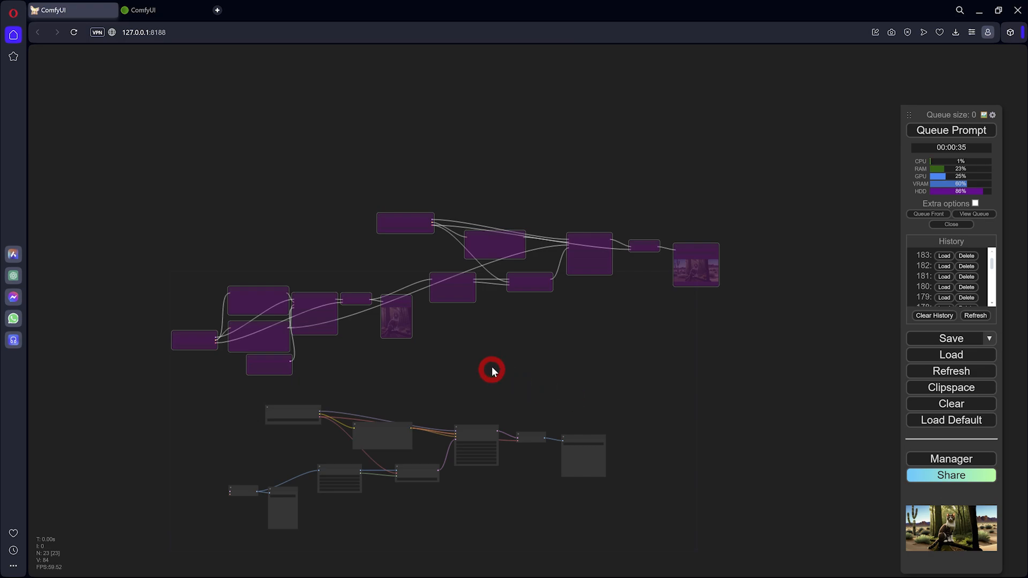
drag(490, 369, 544, 172)
scroll(477, 339, up, 3)
scroll(434, 320, up, 8)
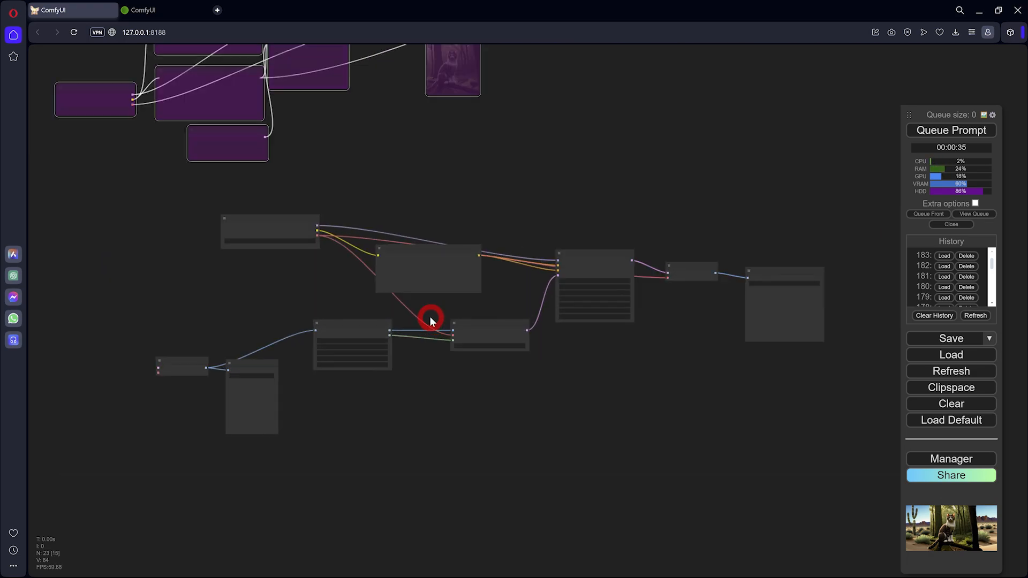
Add a duplicate CLIP Text Encode node below the prompt node and connect its CONDITIONING output to the KSampler's negative input
drag(394, 208, 416, 214)
drag(525, 226, 634, 243)
drag(272, 272, 306, 184)
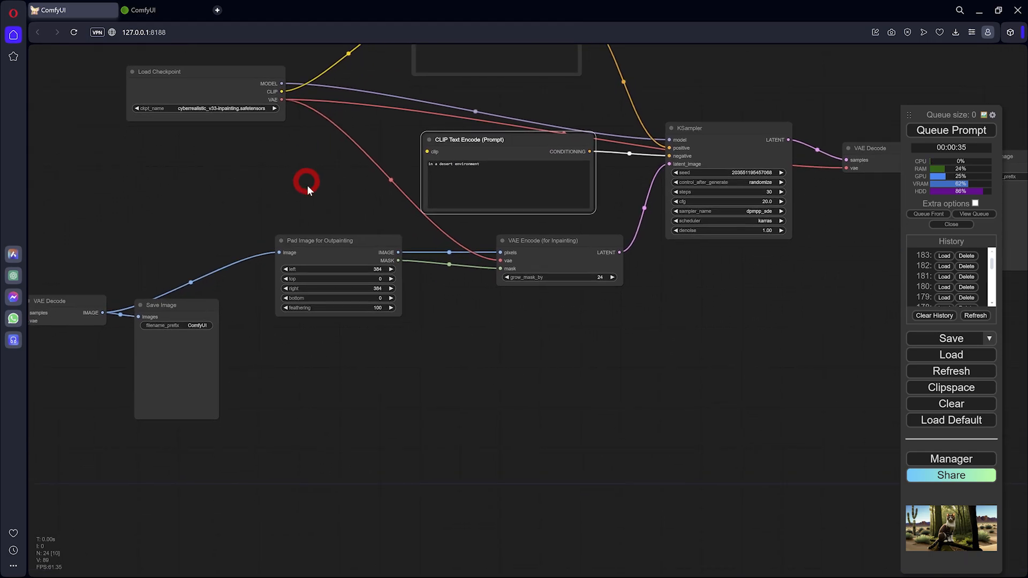
Delete the Save Image and VAE Decode nodes that precede Pad Image for Outpainting in the copied workflow
drag(199, 279, 313, 289)
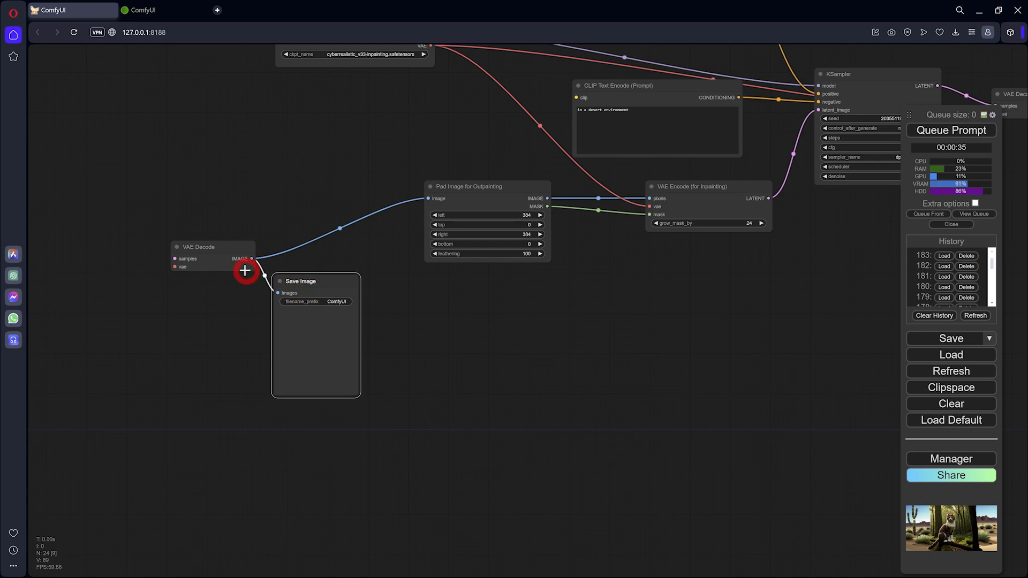
key(Delete)
drag(225, 248, 252, 235)
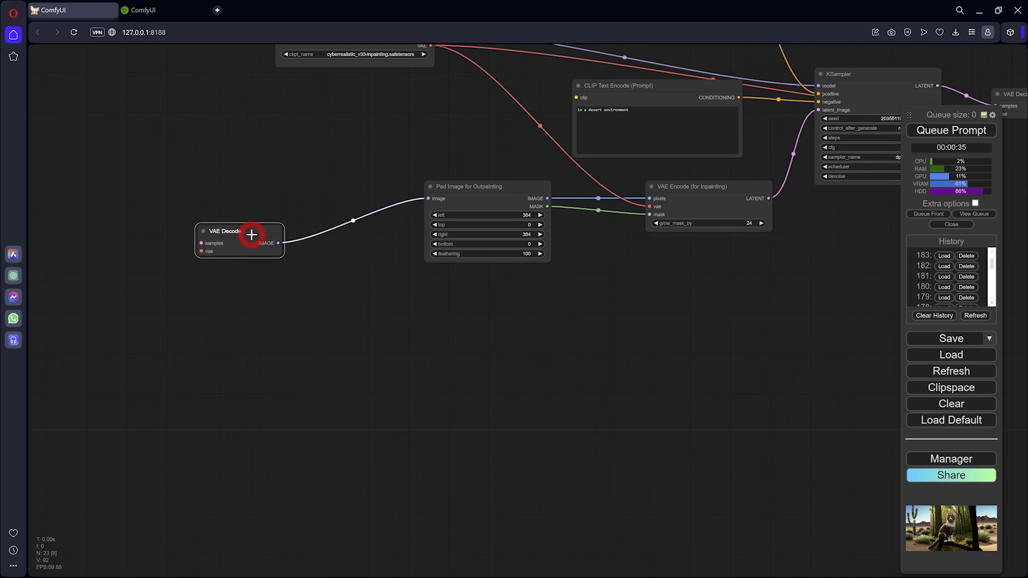
key(Delete)
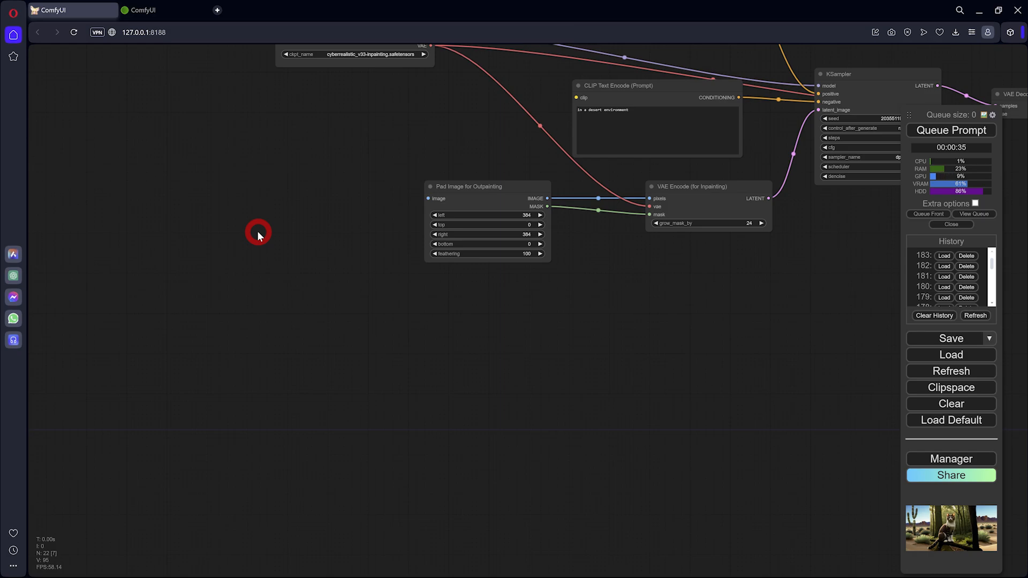
Add a LoadImage node and connect its IMAGE output to the image input of Pad Image for Outpainting
double_click(257, 232)
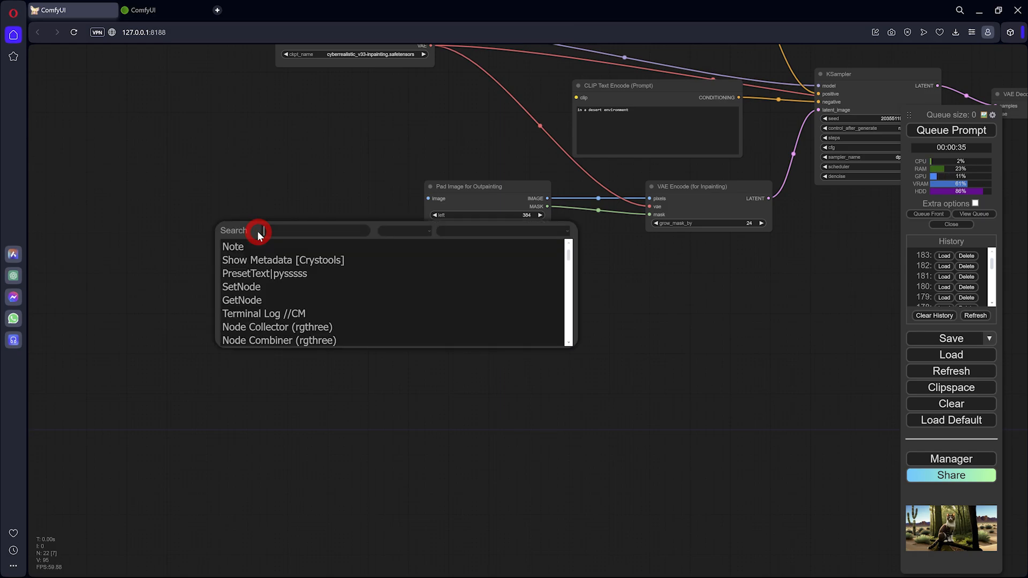
text(lo)
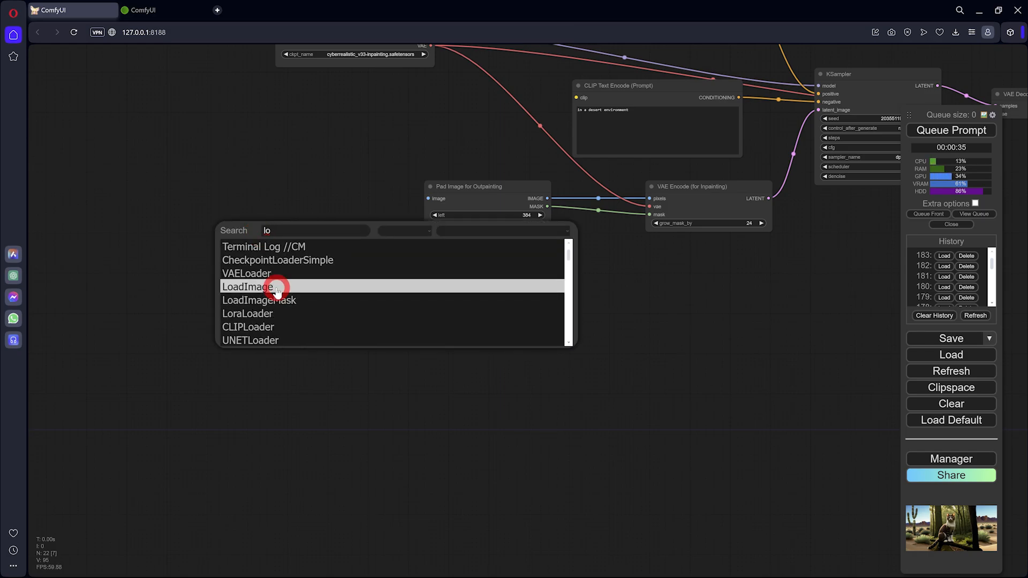
click(271, 284)
drag(287, 214, 448, 197)
scroll(330, 202, up, 2)
drag(704, 296, 400, 433)
scroll(532, 390, down, 2)
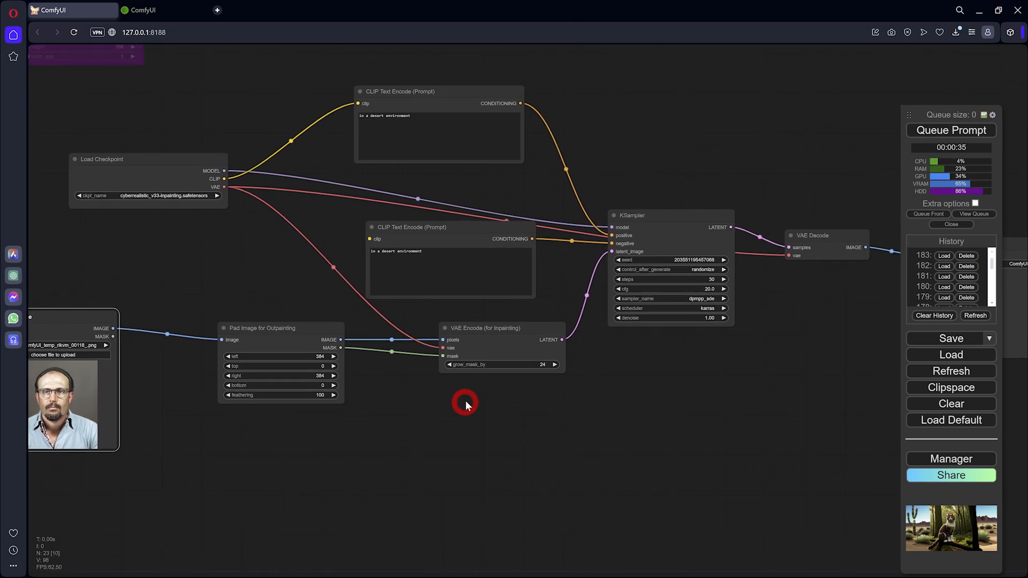
Rearrange the VAE Encode (for Inpainting), Load Image and Pad Image for Outpainting nodes into a tidy row
drag(547, 325, 537, 330)
drag(87, 316, 156, 328)
click(268, 332)
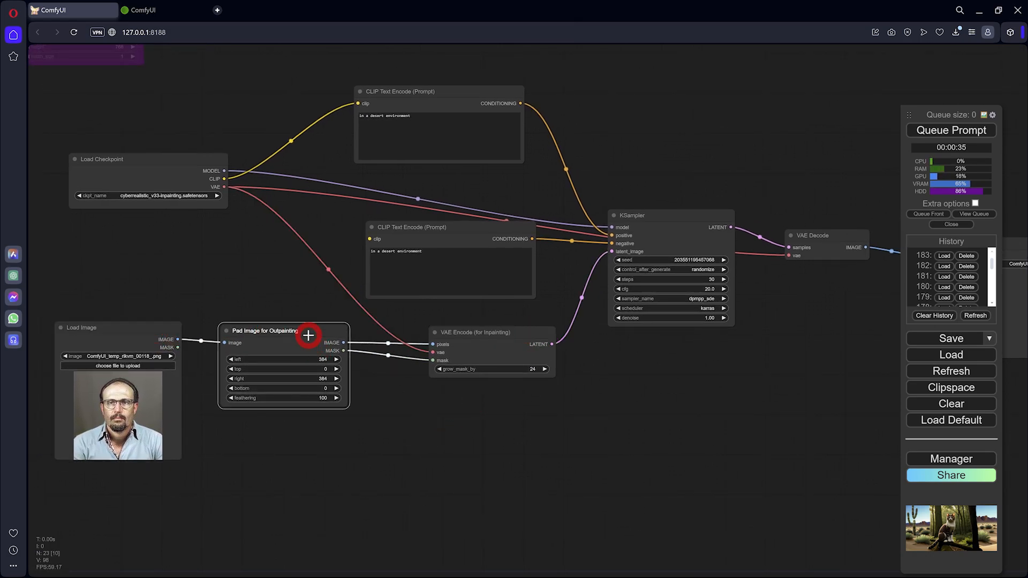
Set the feathering of Pad Image for Outpainting to 48 and slightly reposition that node and the VAE Encode (for Inpainting) node
drag(308, 334, 316, 329)
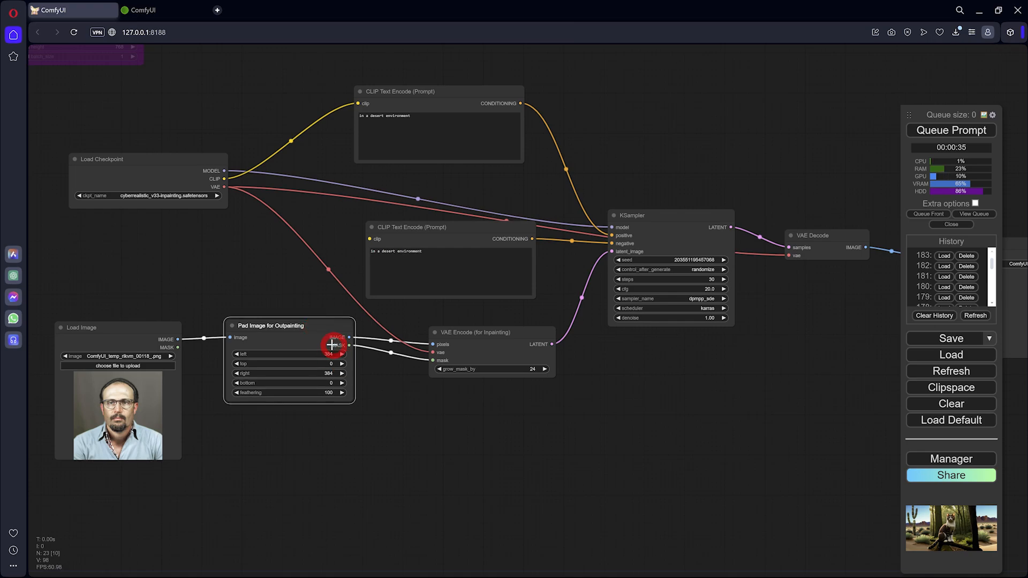
scroll(337, 384, up, 3)
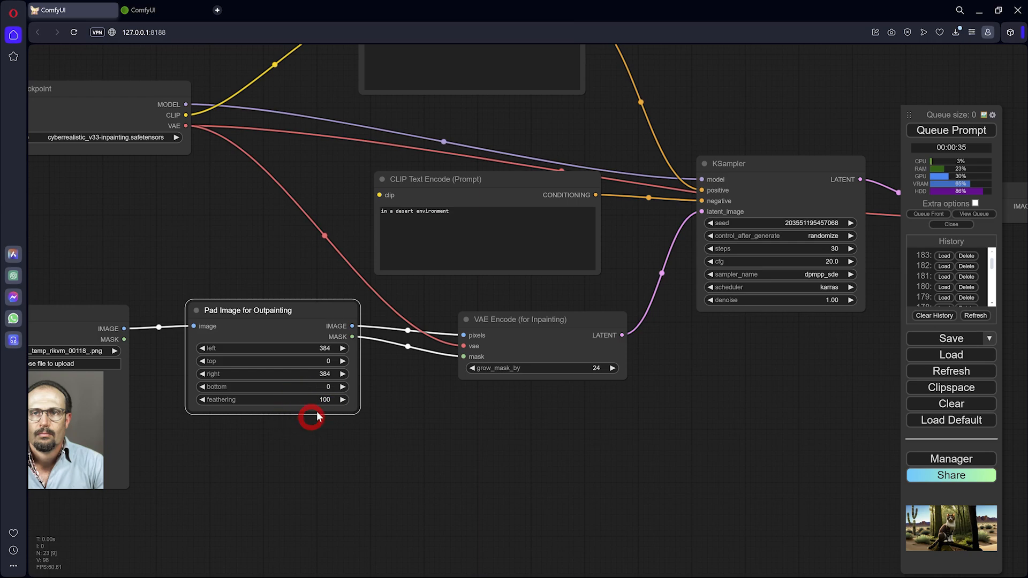
click(331, 399)
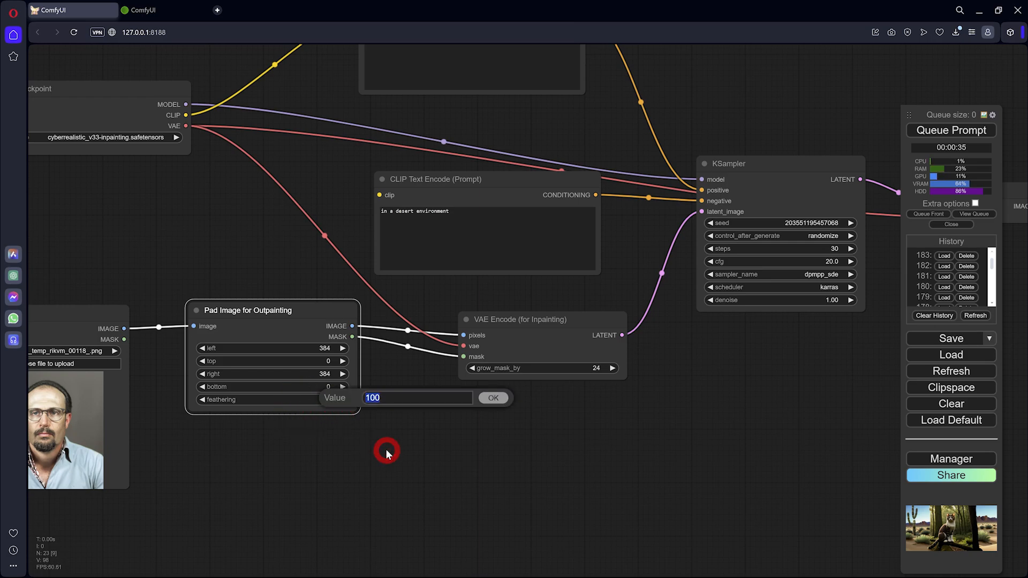
text(48)
key(Return)
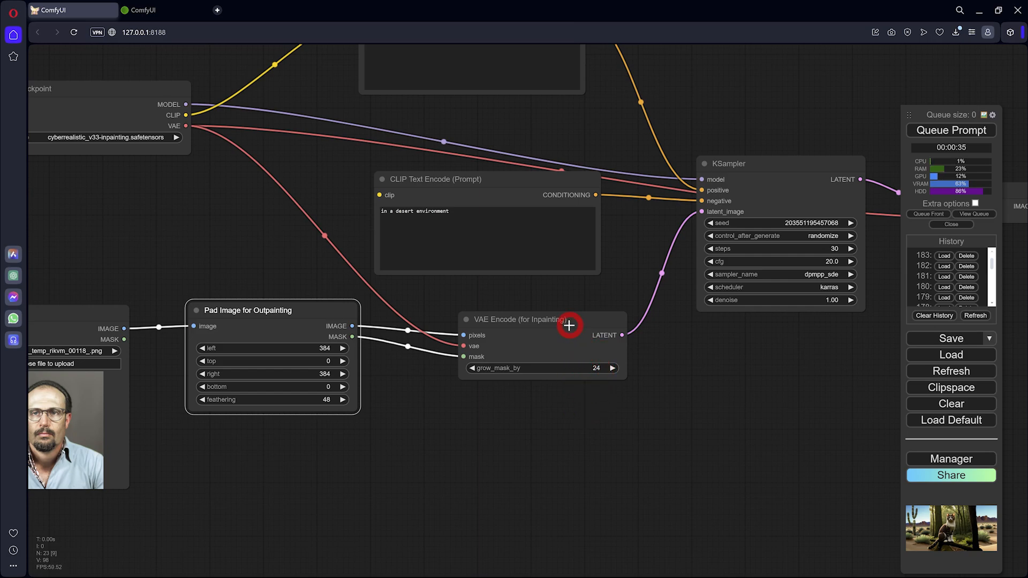
drag(569, 325, 561, 325)
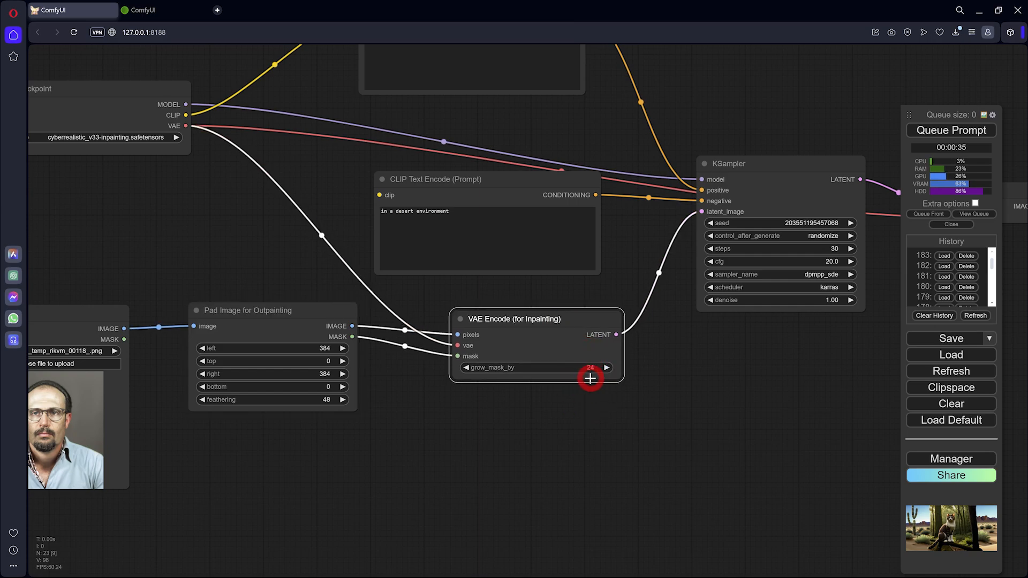
Set the positive prompt to "in a space ship" and the negative to "Text,blurry,sketch", and connect the checkpoint's CLIP output to the negative prompt node
scroll(495, 299, down, 2)
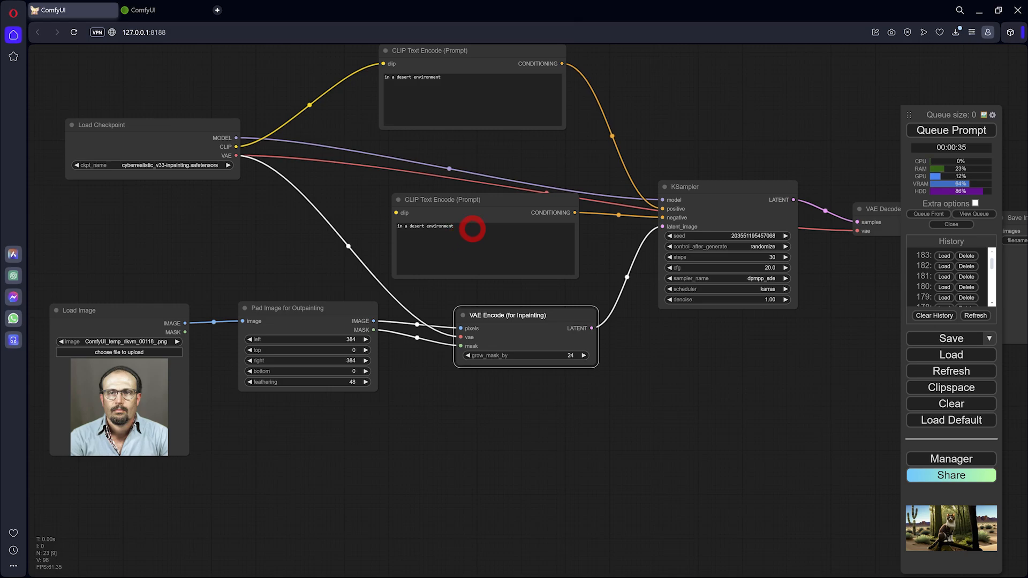
drag(473, 229, 376, 232)
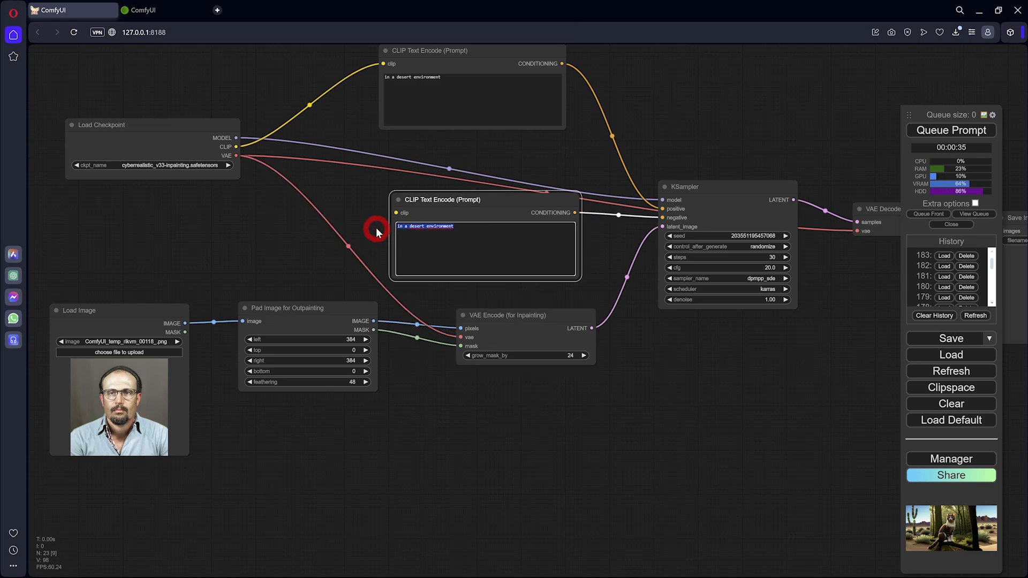
text(Text,blurry,sketch)
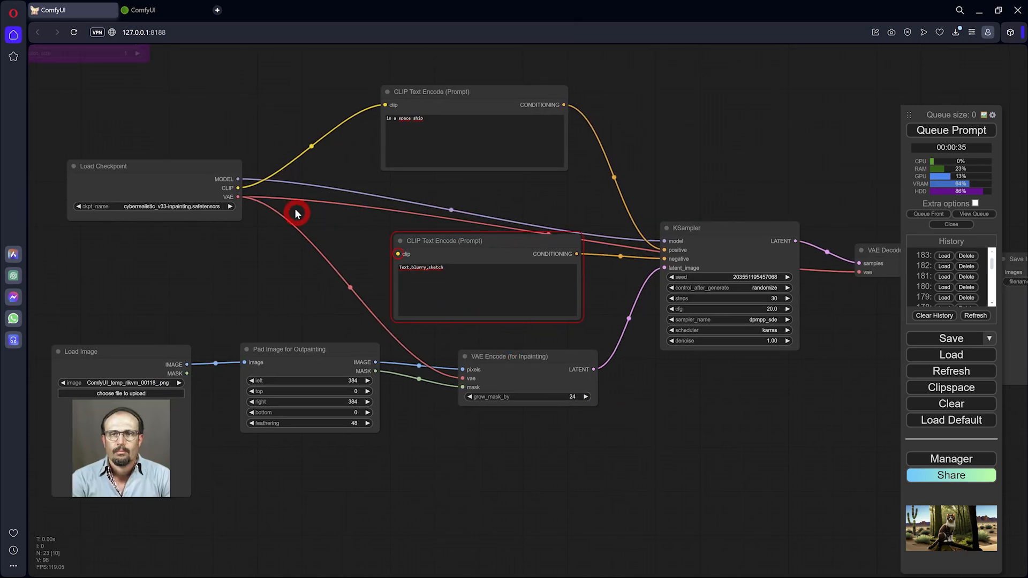
drag(241, 187, 398, 254)
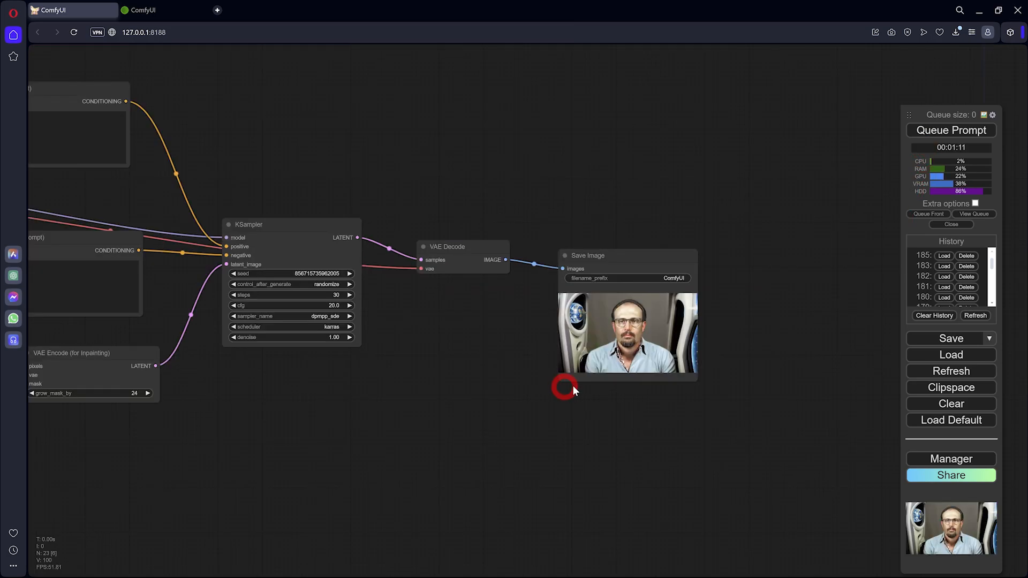
Inspect the outpainted portrait in the Save Image node and copy it to the Clipspace
scroll(576, 383, up, 5)
drag(615, 419, 443, 444)
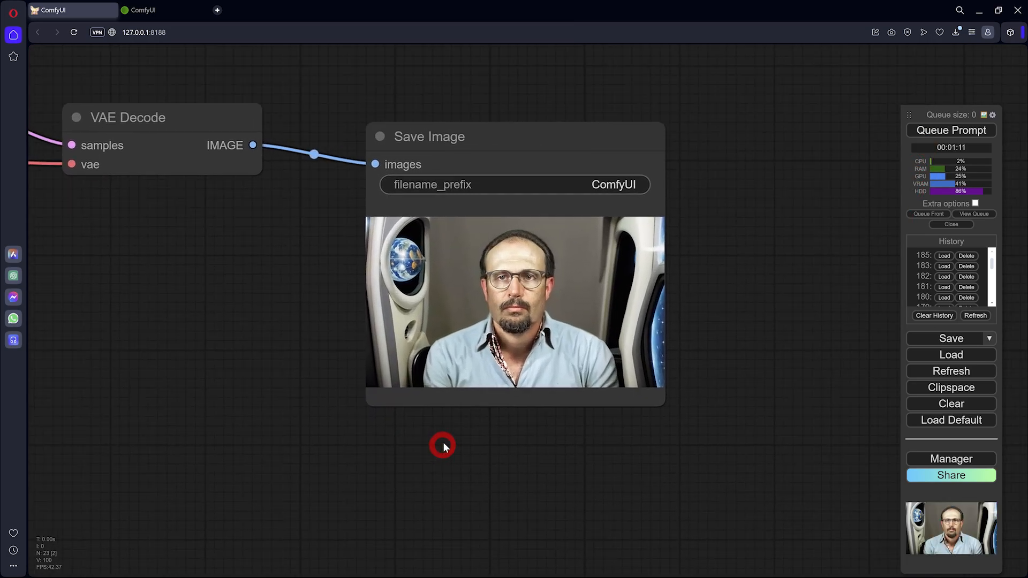
scroll(504, 380, up, 4)
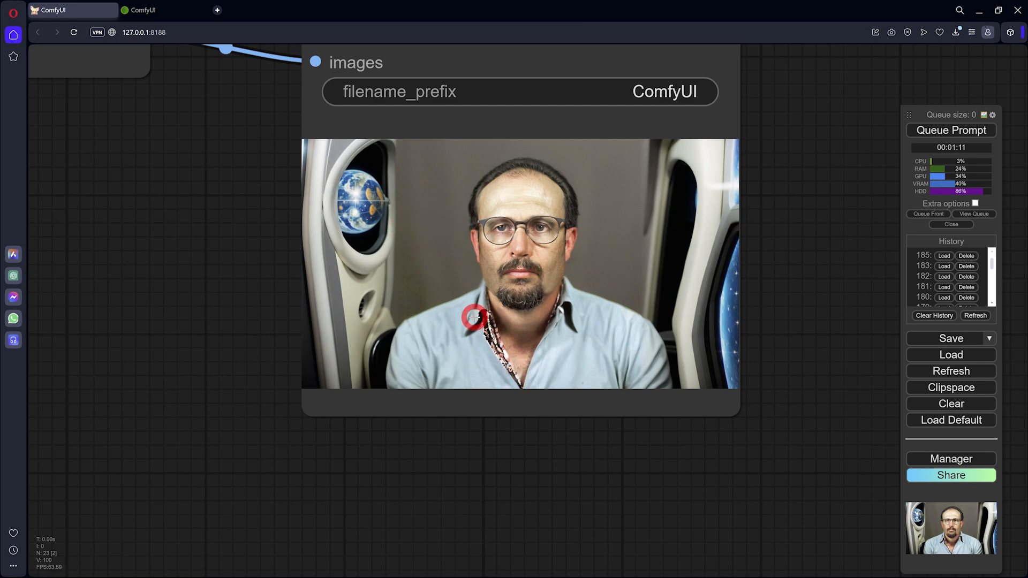
scroll(425, 294, down, 5)
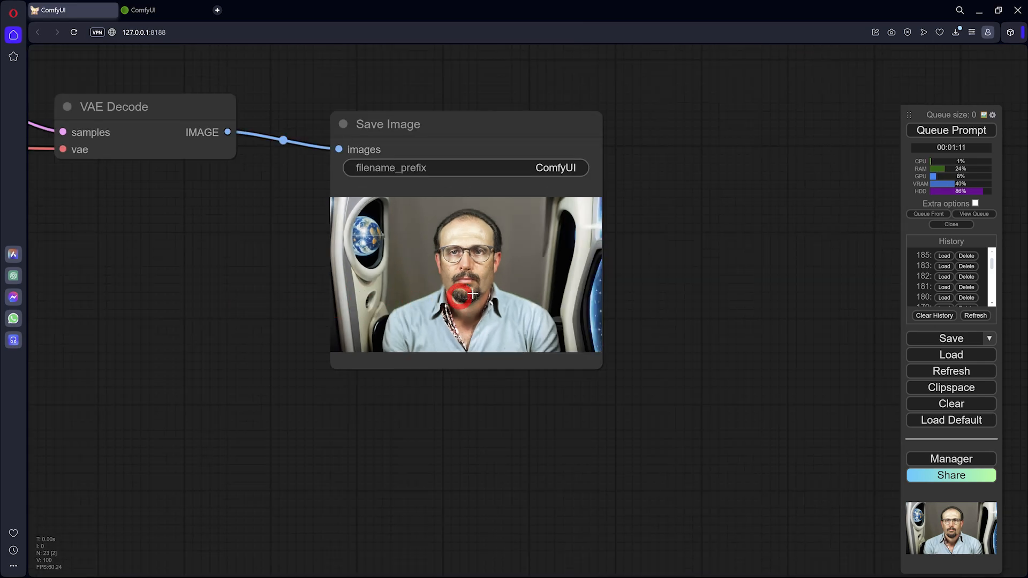
mouse_move(451, 282)
mouse_down()
mouse_move(449, 225)
mouse_move(458, 293)
mouse_up()
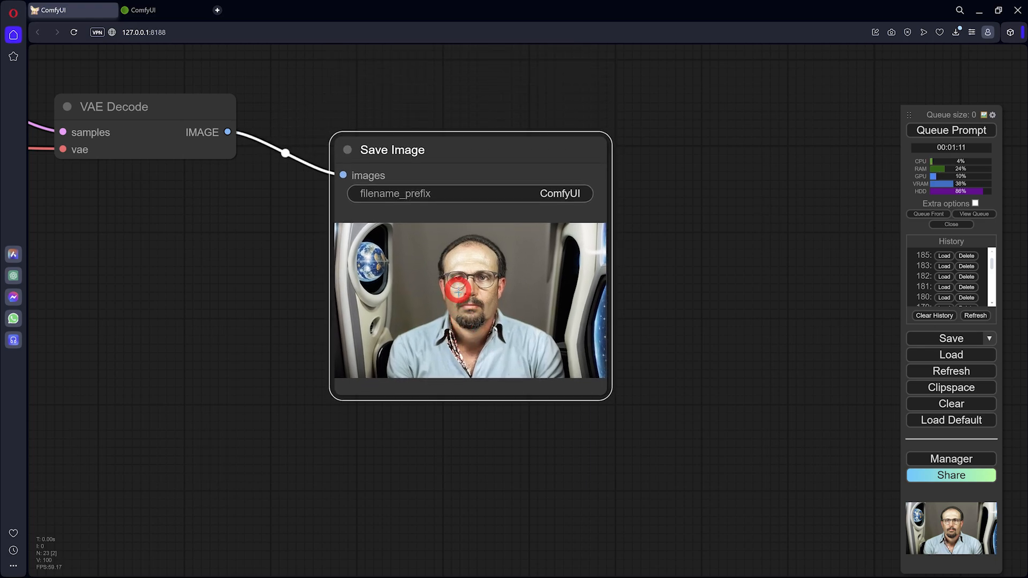
drag(459, 149, 462, 143)
right_click(463, 144)
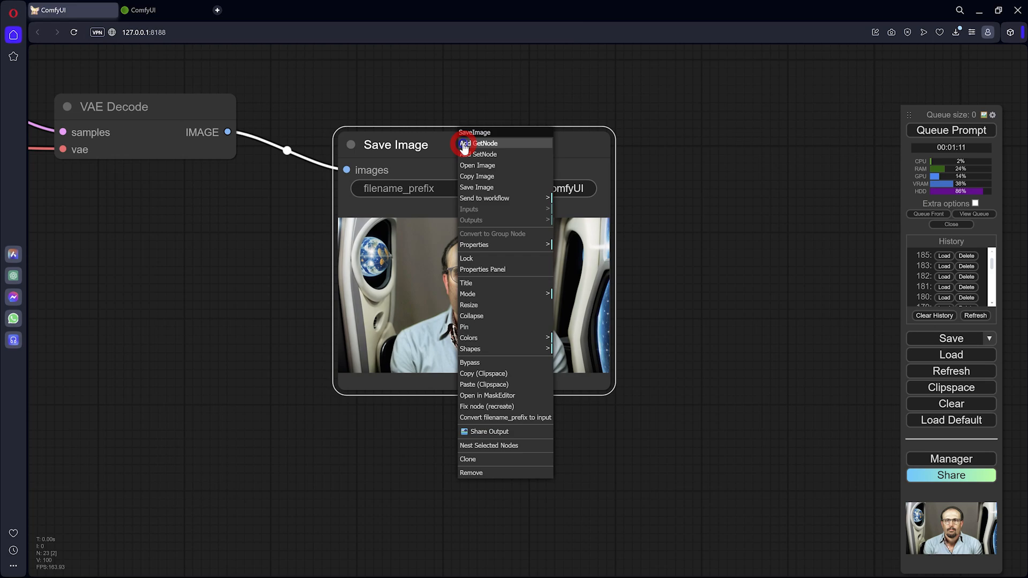
click(471, 375)
Paste the Clipspace image into the Load Image node as the new outpainting source
scroll(407, 316, down, 8)
drag(375, 305, 739, 209)
drag(321, 267, 475, 298)
scroll(217, 289, up, 3)
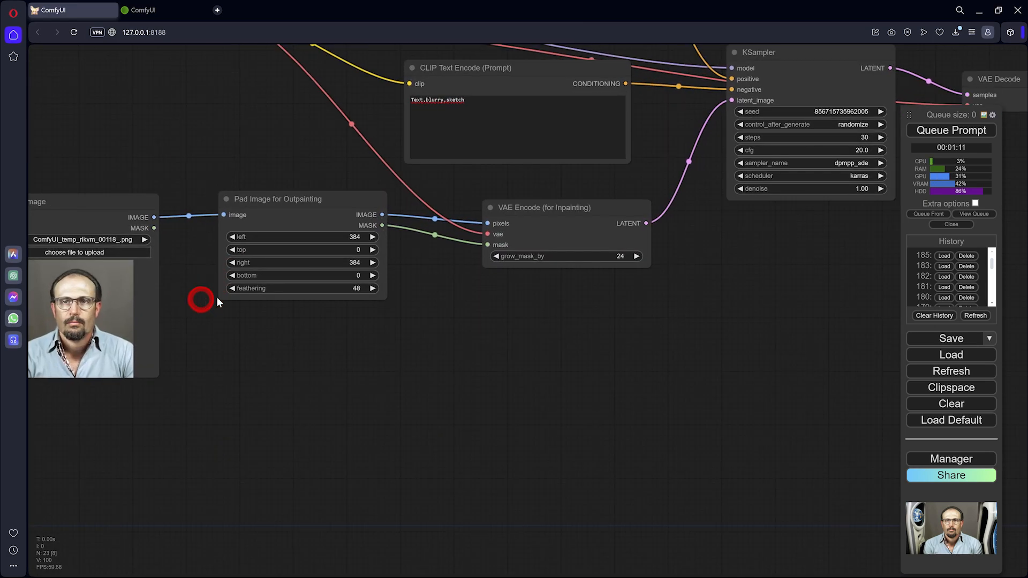
drag(217, 297, 391, 296)
right_click(257, 203)
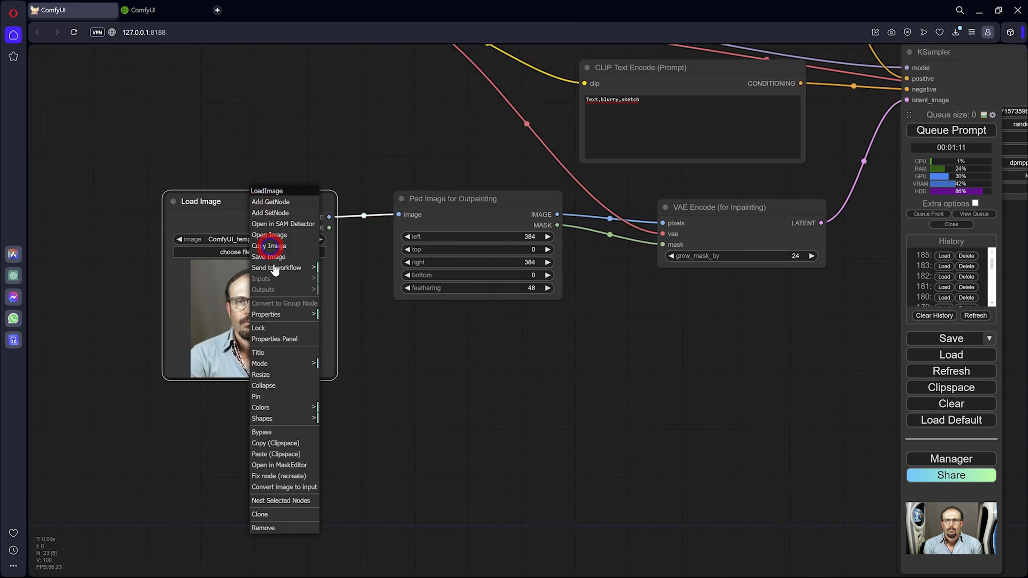
click(281, 456)
drag(404, 380, 201, 455)
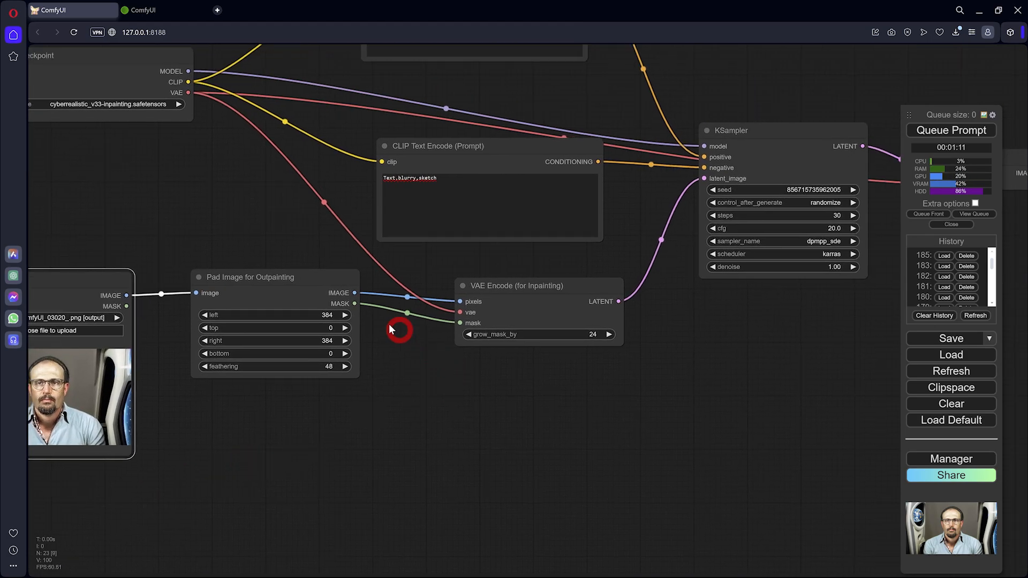
Set both the left and right padding of Pad Image for Outpainting to 0
scroll(340, 314, up, 4)
click(335, 314)
text(0)
key(Return)
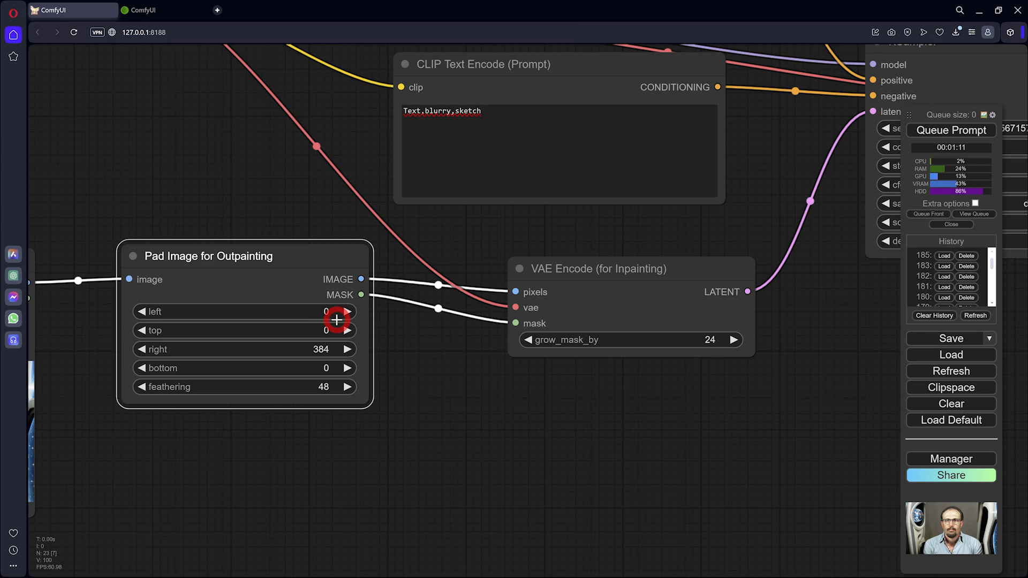
click(331, 351)
text(0)
key(Return)
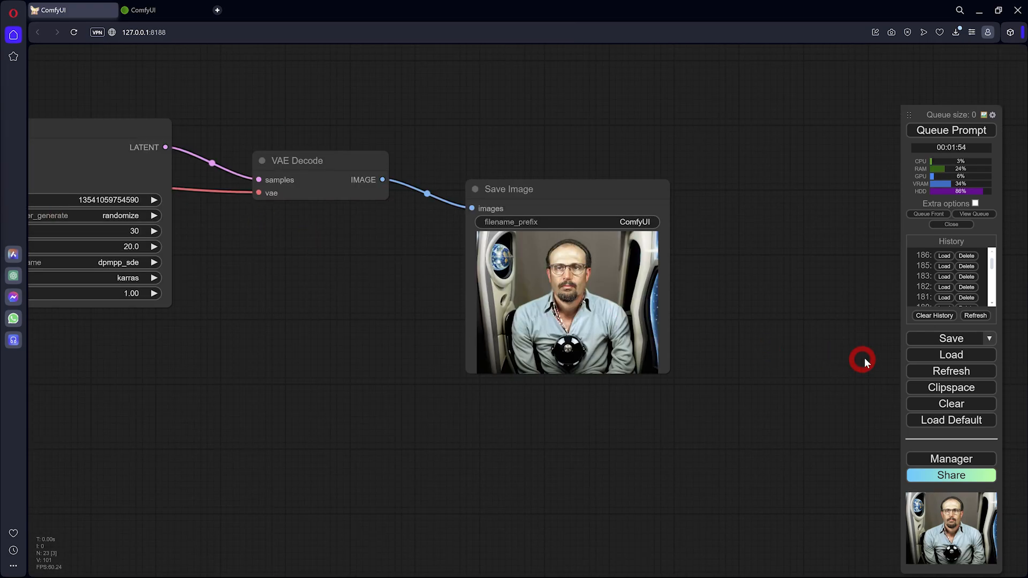
Examine the newly outpainted portrait in the Save Image node, especially its lower extension
scroll(620, 294, up, 5)
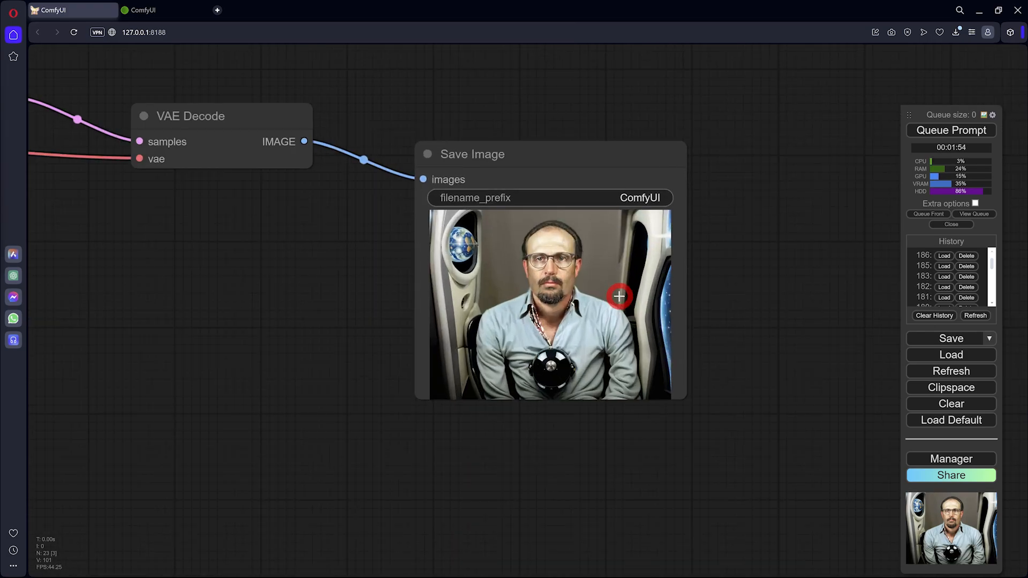
scroll(638, 300, up, 1)
scroll(493, 390, up, 9)
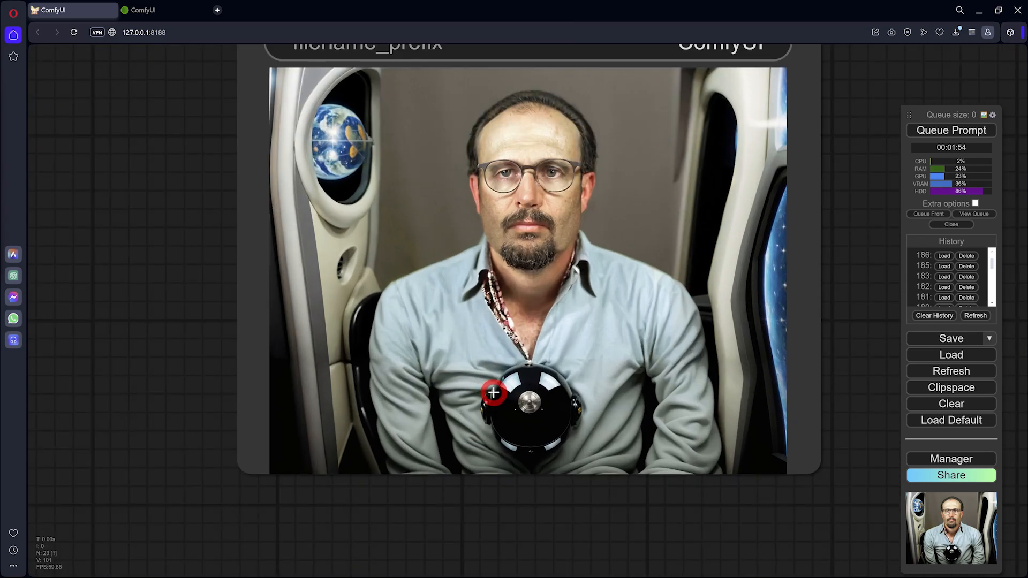
scroll(500, 388, down, 7)
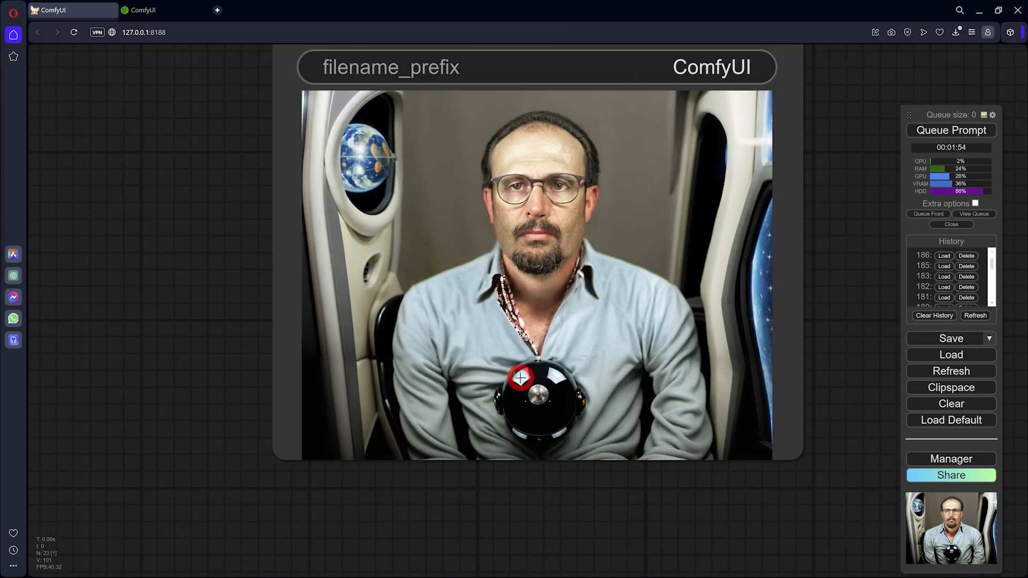
scroll(553, 375, down, 8)
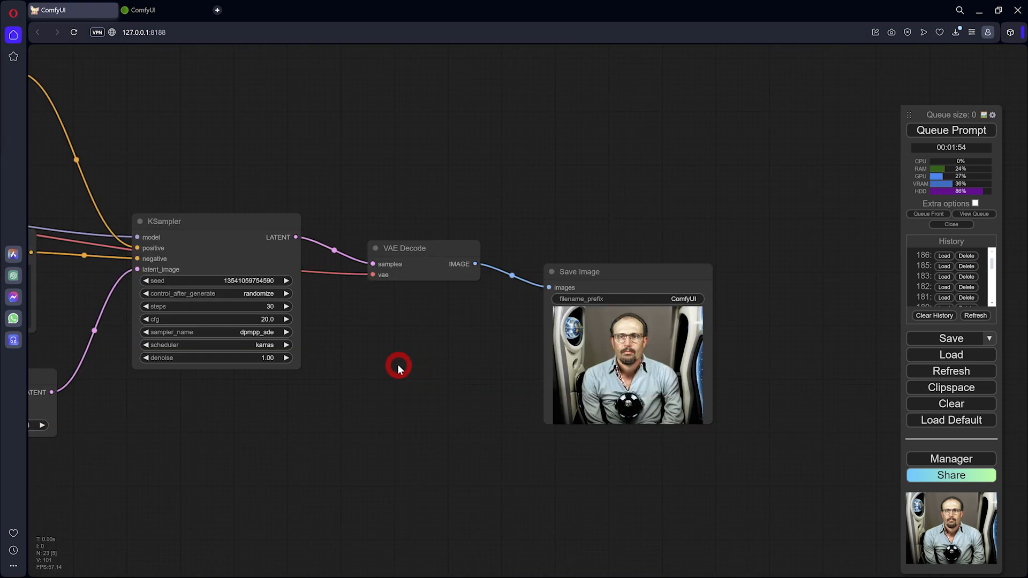
drag(387, 363, 605, 394)
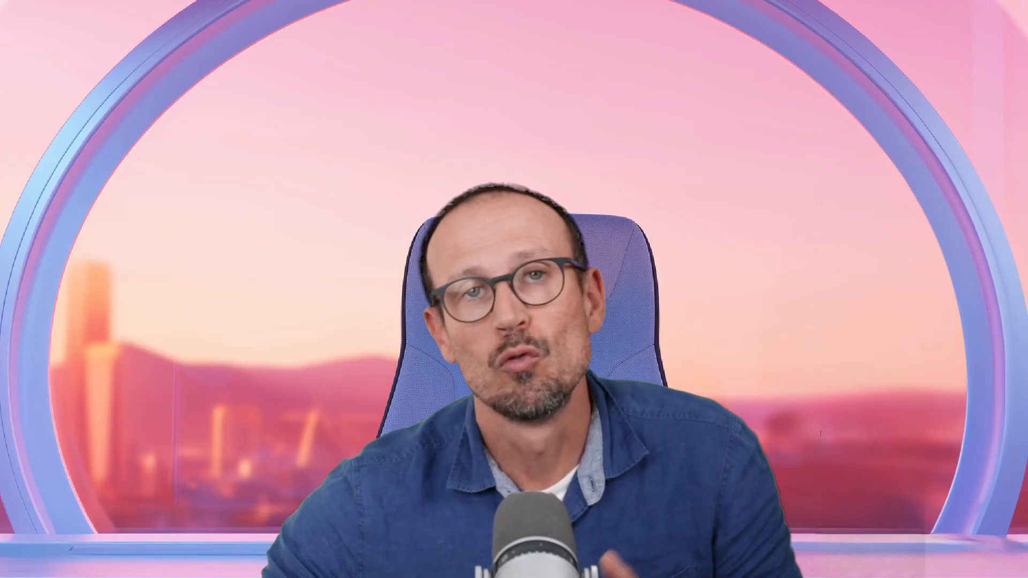